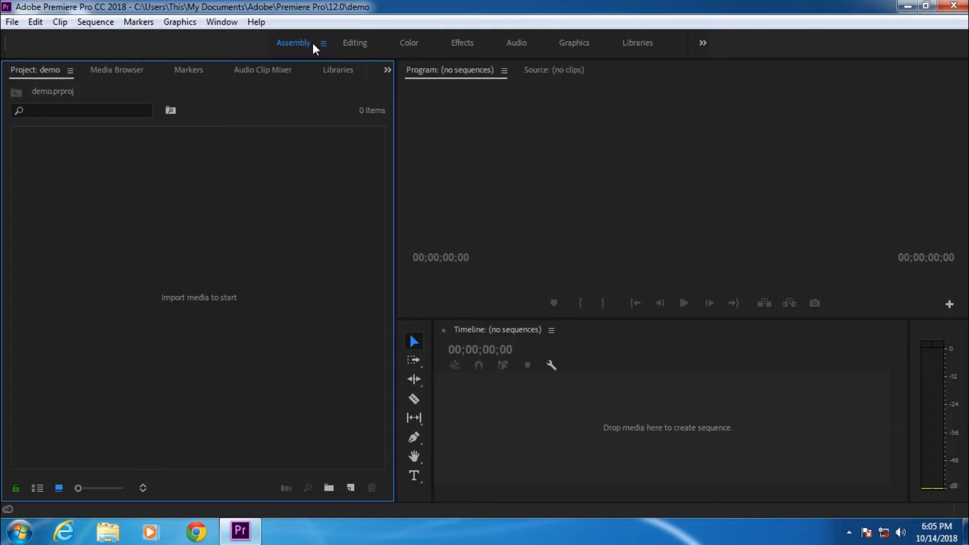
Step: Browse the Editing, Effects, Audio and Graphics workspaces
click(355, 42)
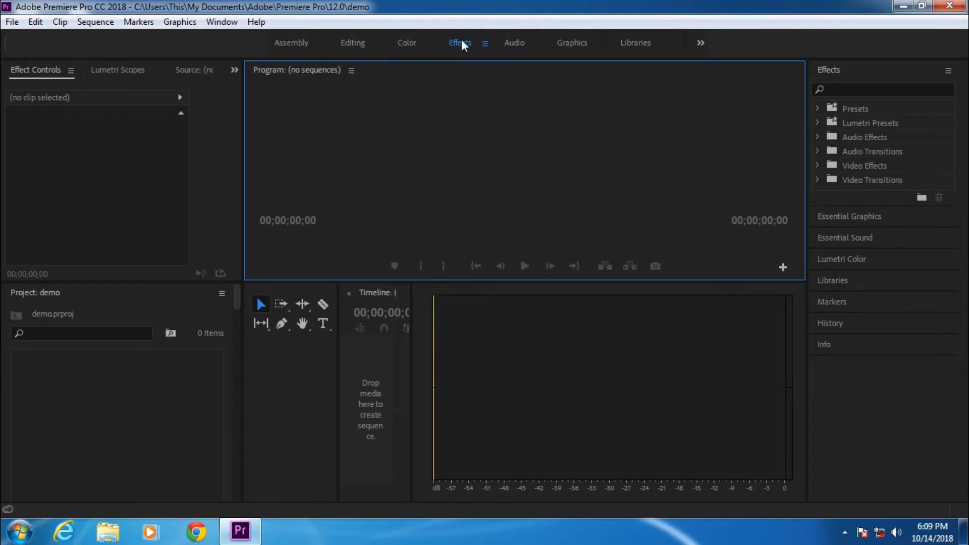
click(514, 42)
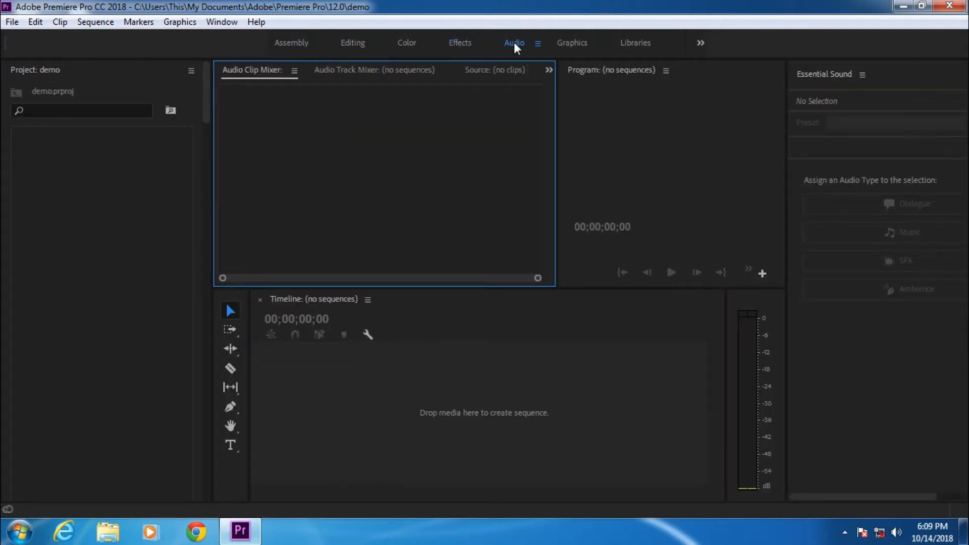
click(570, 44)
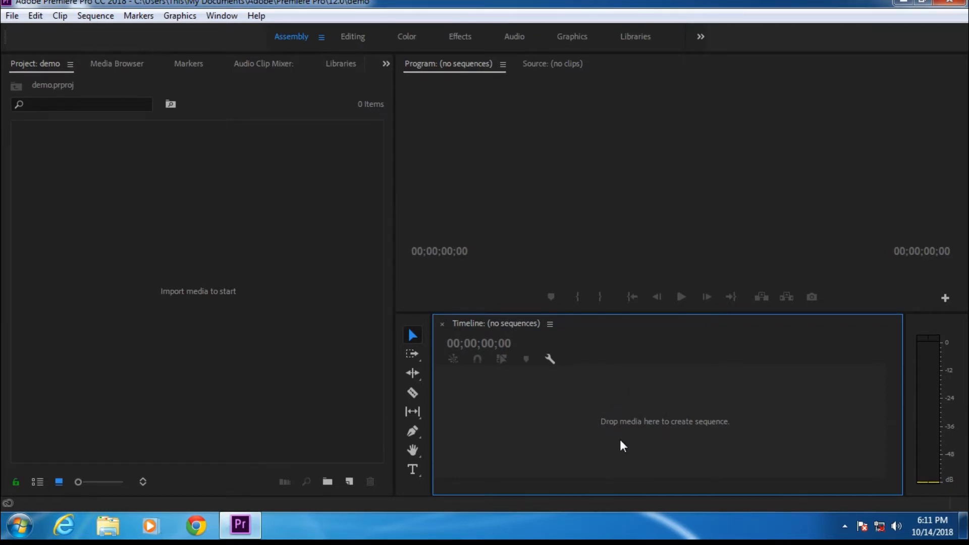
Step: Import a video from the Generation X folder into the project
right_click(222, 263)
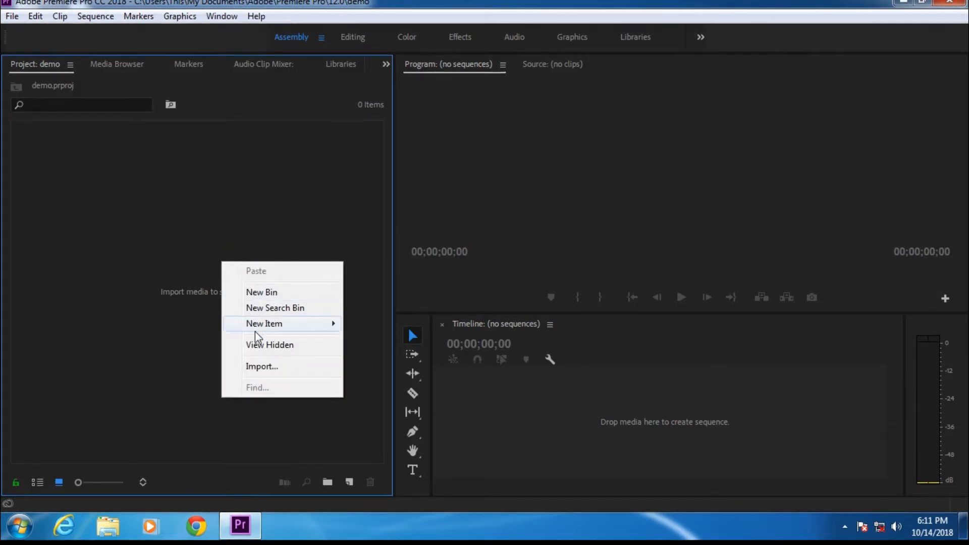
click(263, 367)
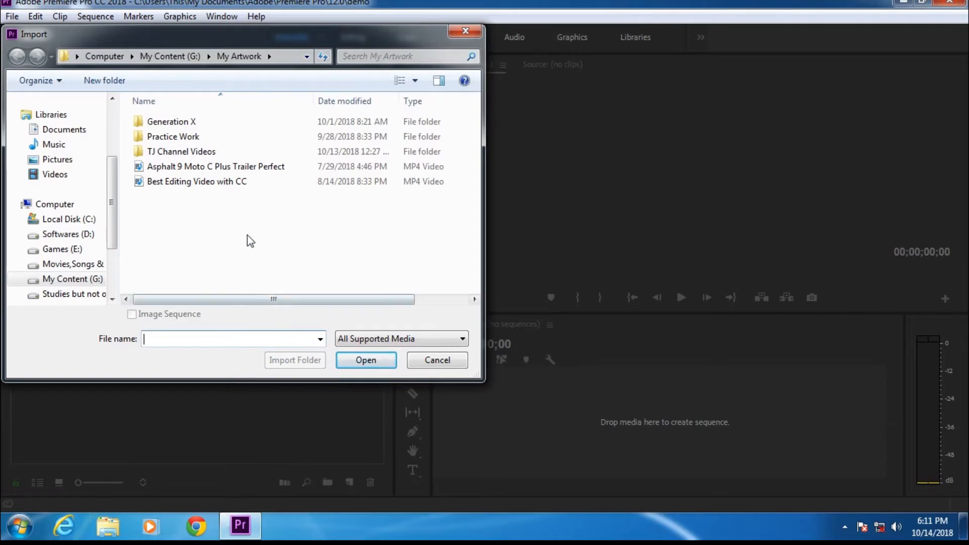
double_click(222, 121)
click(169, 148)
click(353, 362)
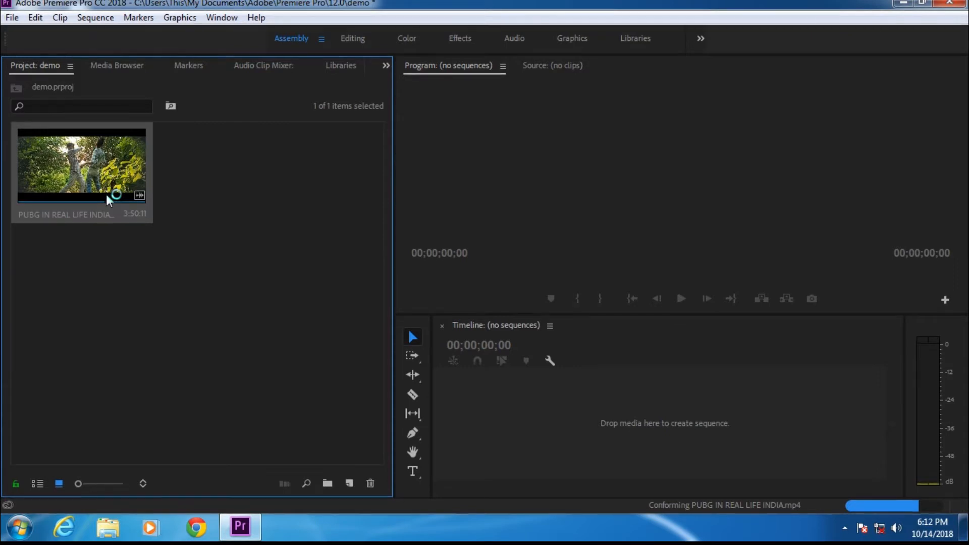
Step: Open the PUBG IN REAL LIFE INDIA.mp4 clip in the Source monitor and mark In at 00:00:19:03 and Out at 00:00:45:11
click(99, 170)
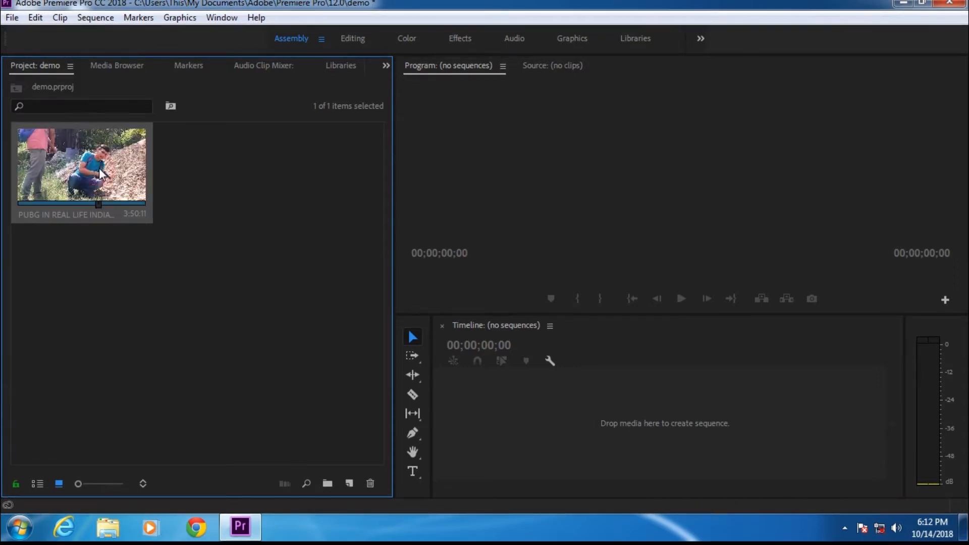
double_click(99, 170)
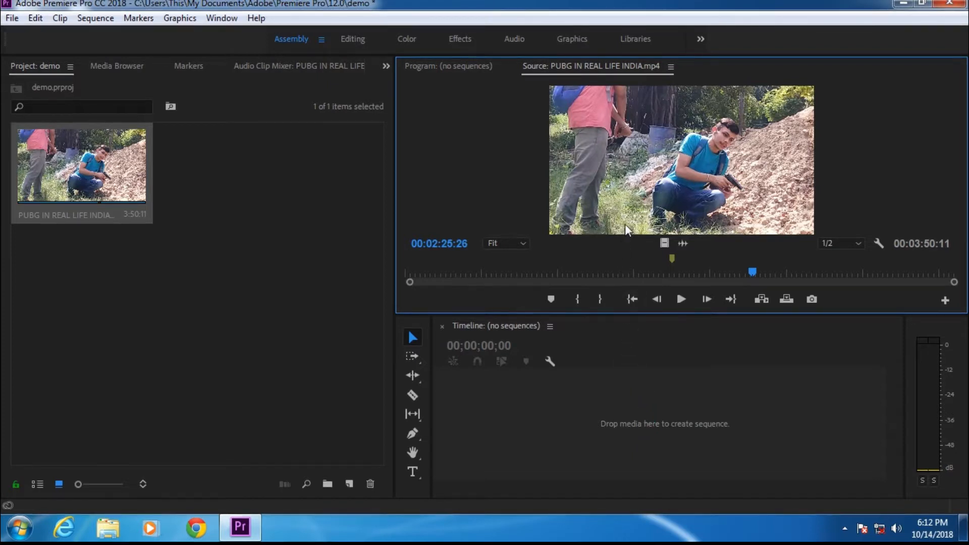
drag(752, 273, 672, 273)
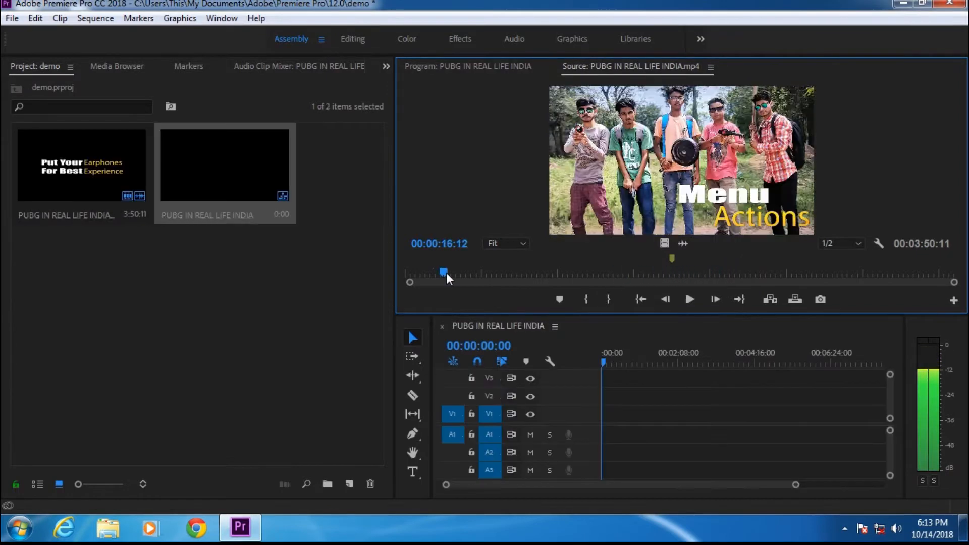
drag(447, 273, 452, 271)
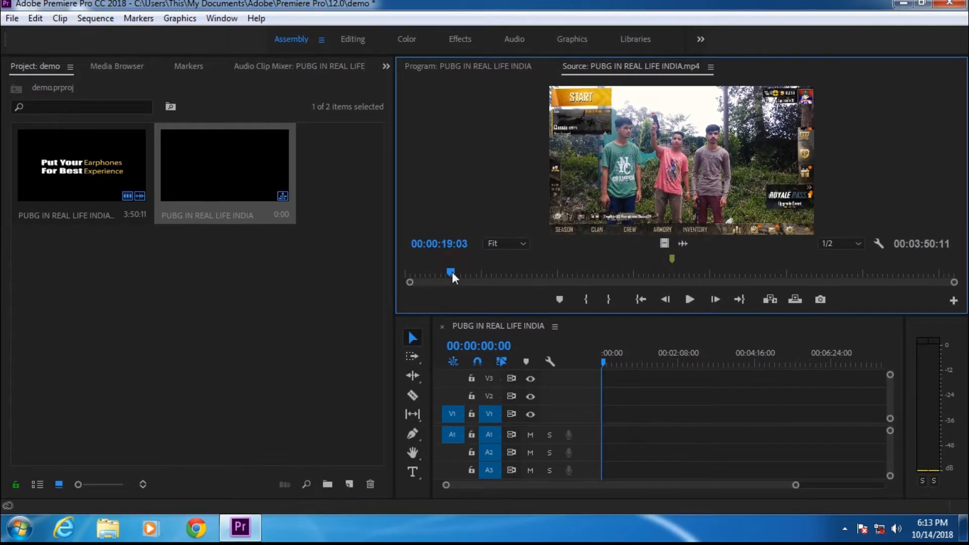
key(i)
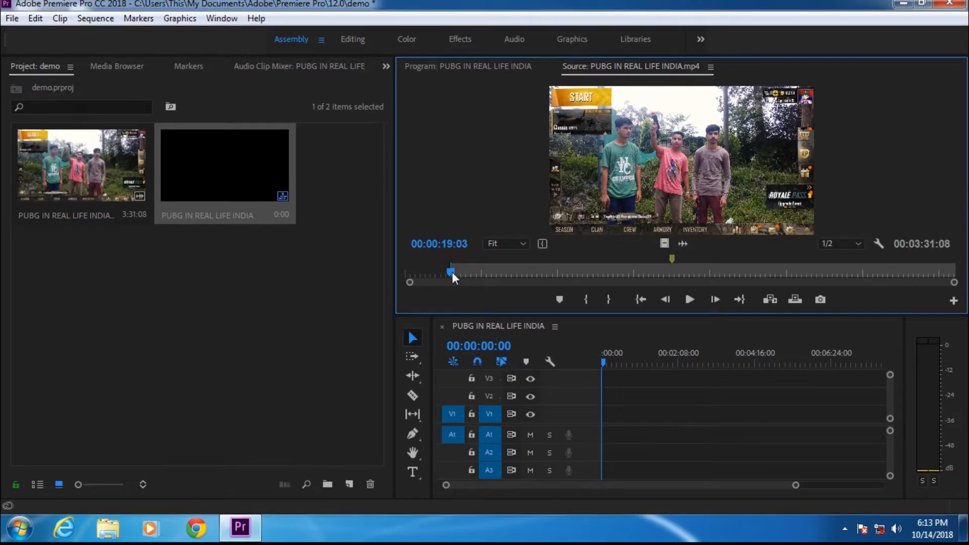
drag(452, 272, 515, 273)
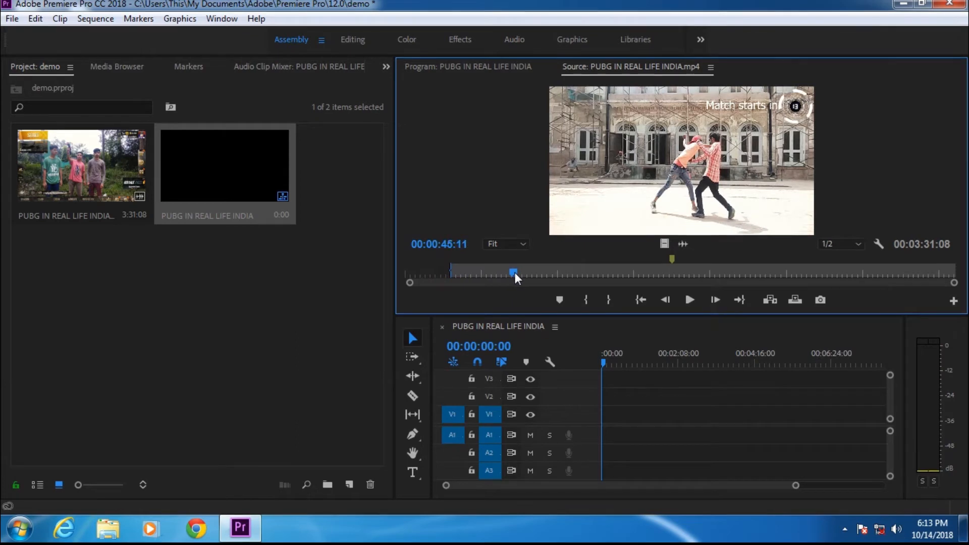
key(o)
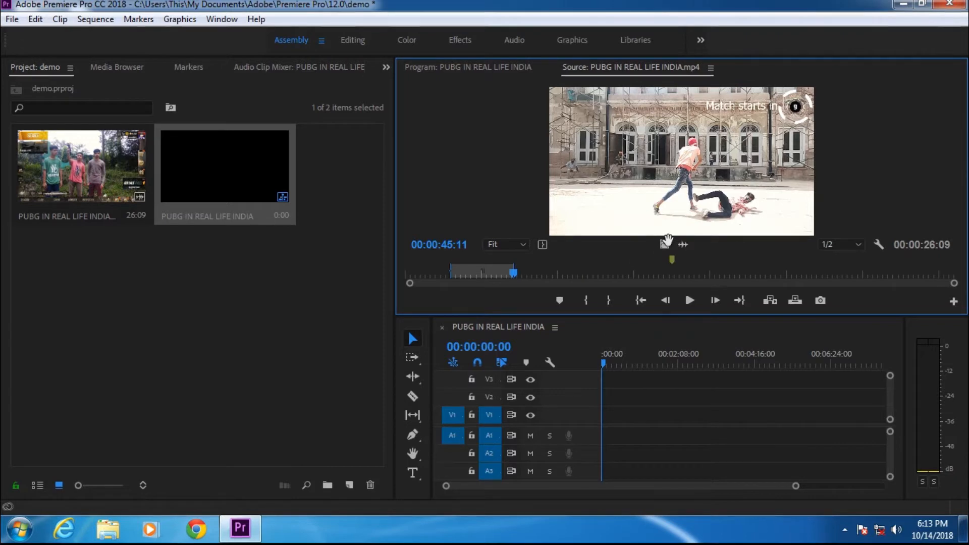
Step: Drag the marked source range to the start of the sequence timeline
drag(689, 214, 604, 432)
click(602, 360)
mouse_move(602, 360)
mouse_down()
mouse_move(613, 362)
mouse_move(598, 369)
mouse_up()
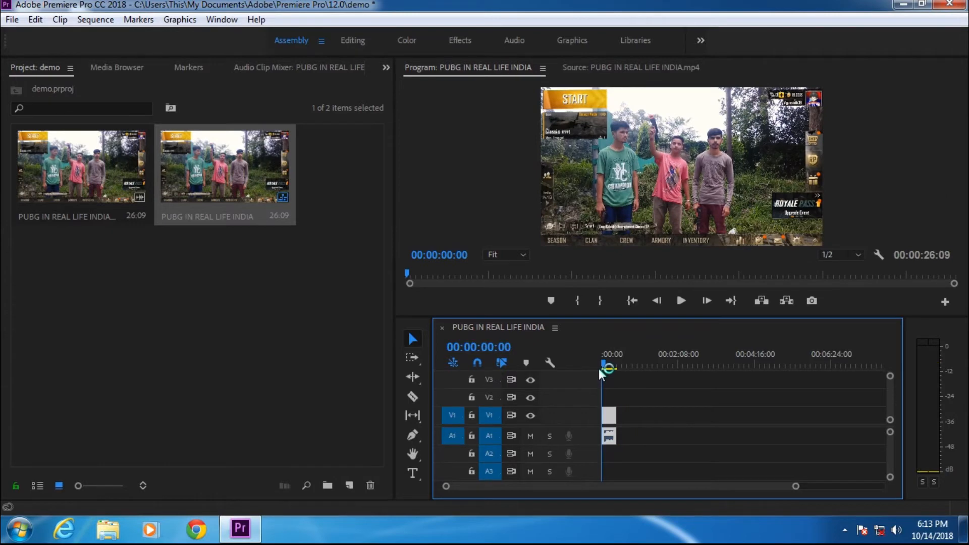
Step: Undo the placement and add the marked range to the start of the timeline again
key(ctrl+z)
key(ctrl+z)
drag(675, 340, 606, 421)
mouse_move(604, 364)
mouse_down()
mouse_move(613, 362)
mouse_move(600, 372)
mouse_up()
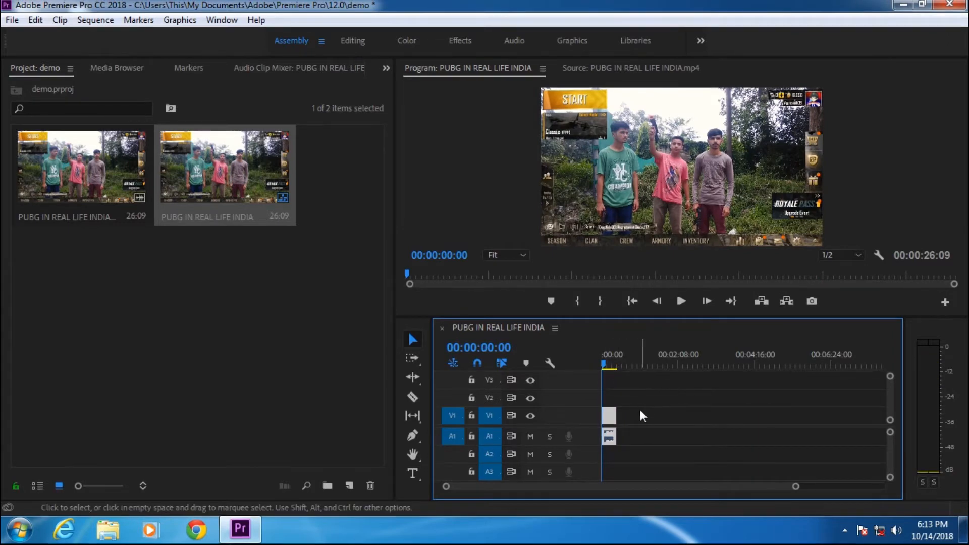
click(635, 391)
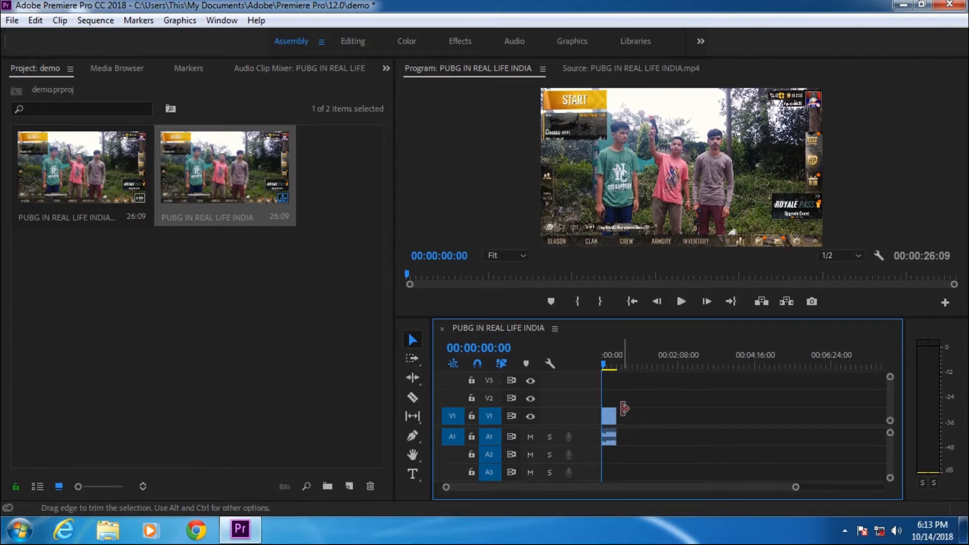
click(609, 417)
right_click(609, 417)
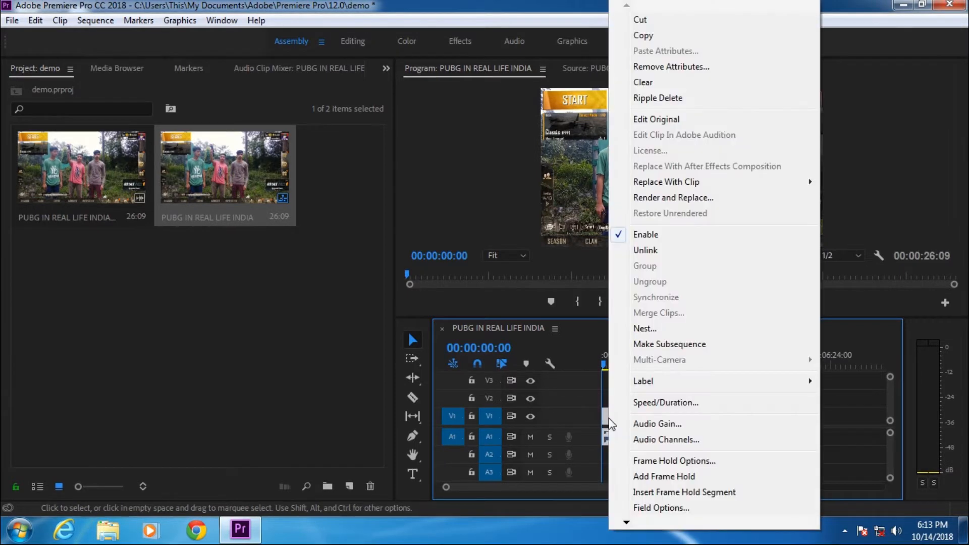
click(622, 421)
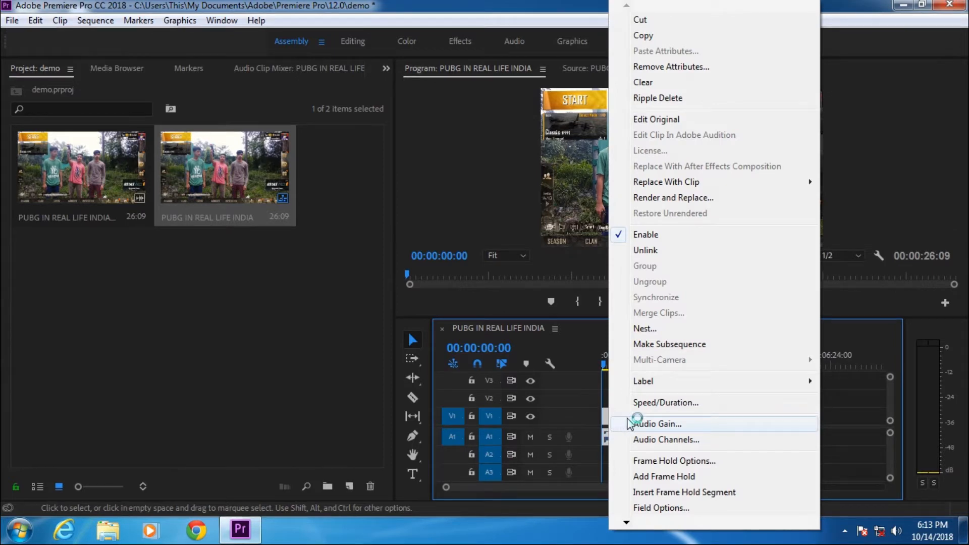
click(658, 253)
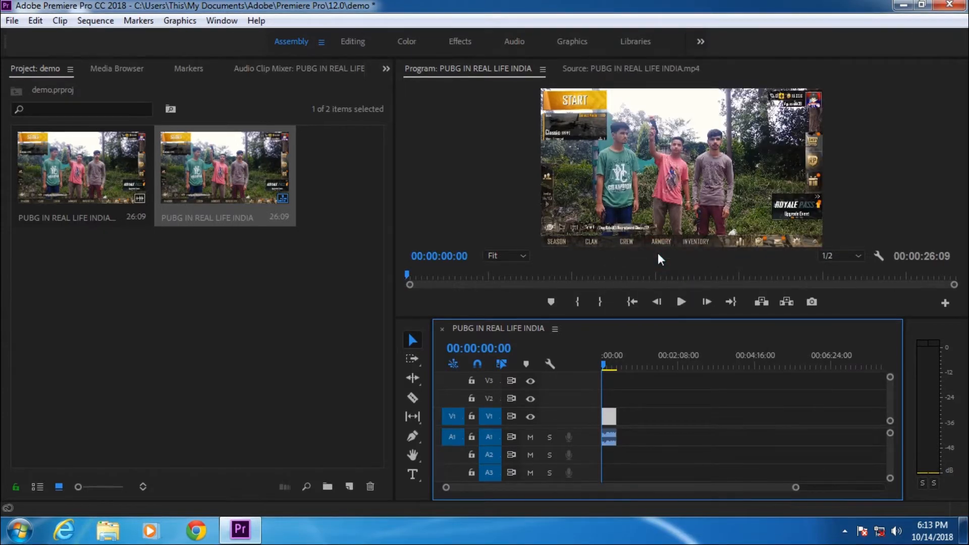
Step: Select the clip's audio on track A1 and remove it from the timeline
click(610, 438)
click(610, 417)
click(608, 435)
click(608, 416)
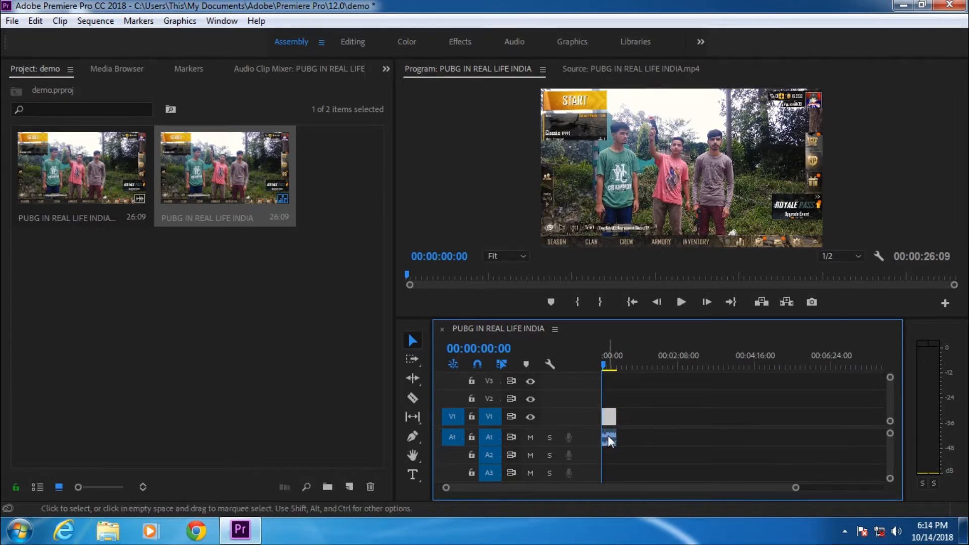
click(609, 436)
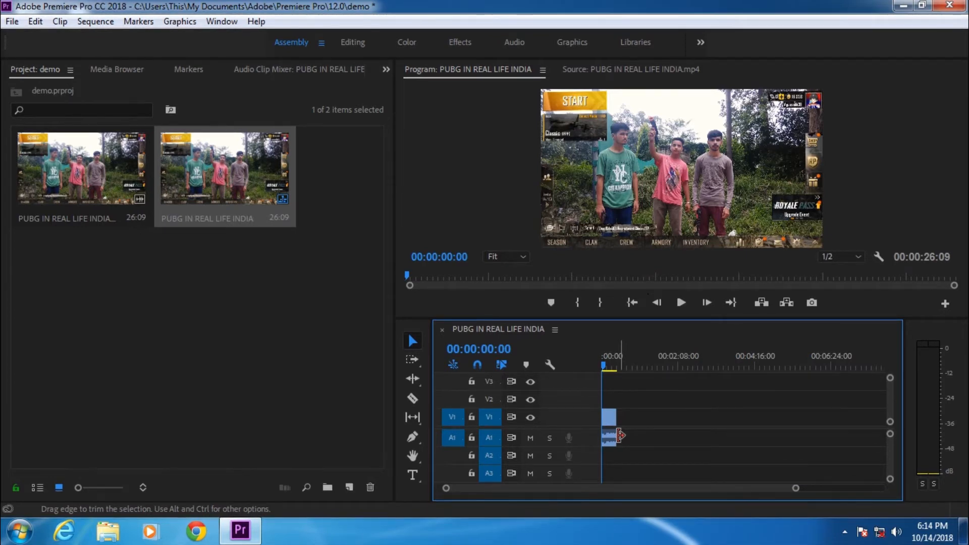
click(609, 437)
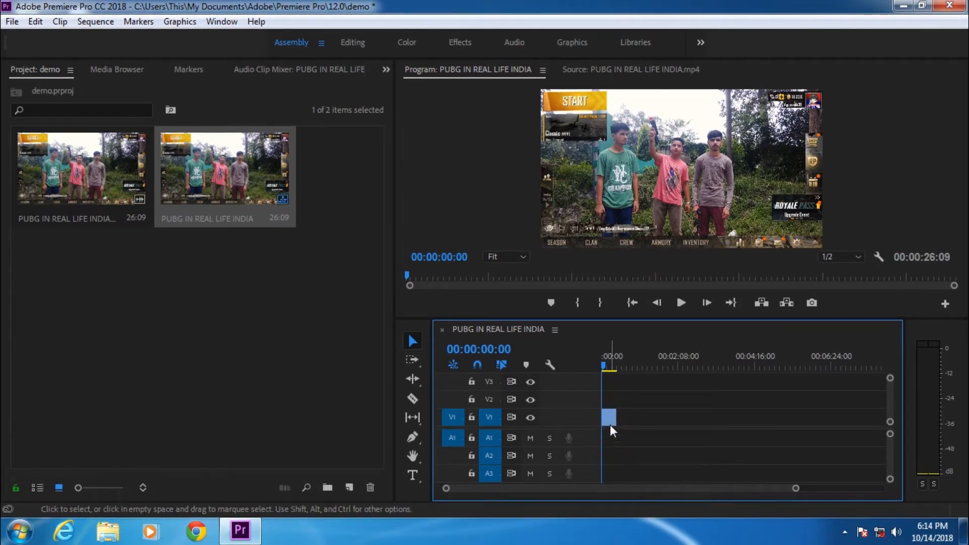
Step: Switch to the Source monitor and mark a new In and Out range ending at 00:01:09:07
drag(406, 272, 426, 271)
click(601, 68)
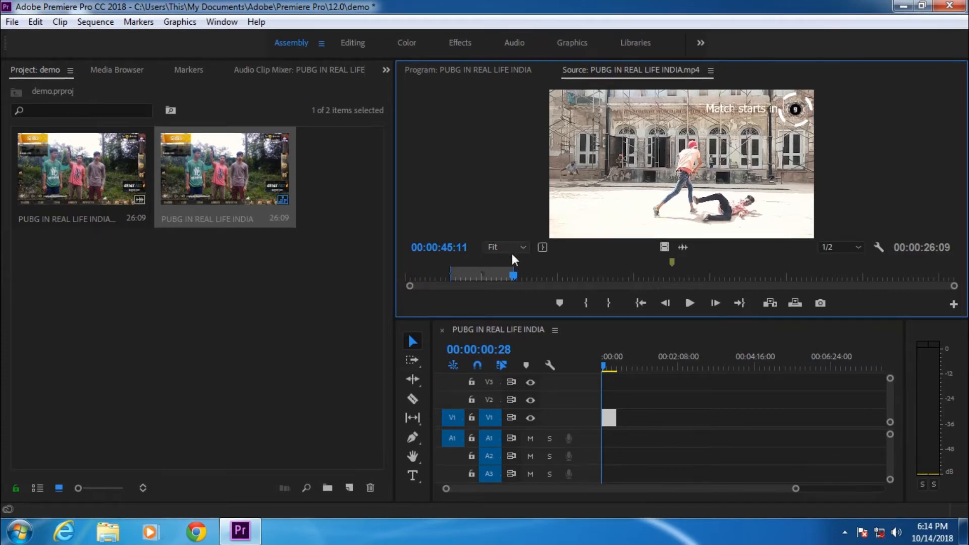
drag(516, 274, 573, 274)
key(i)
key(o)
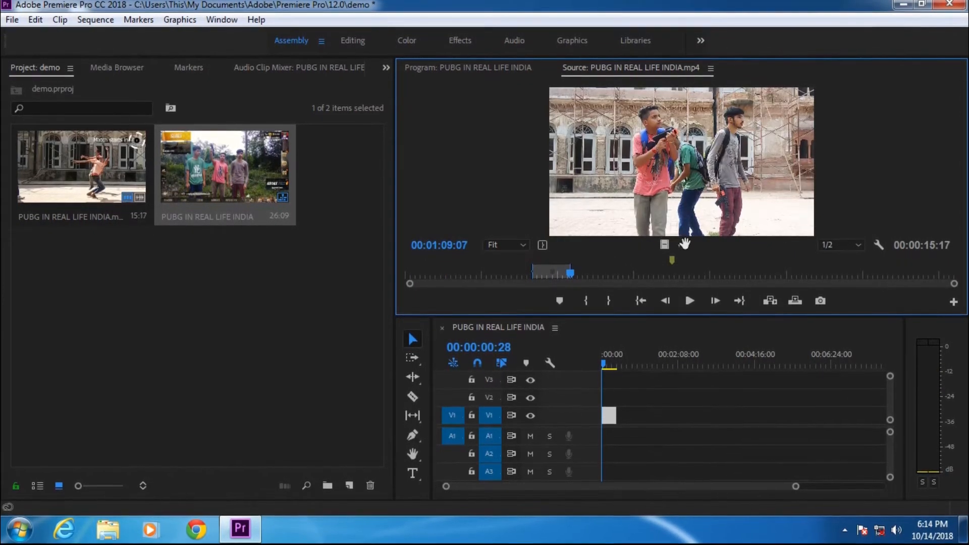
Step: Drag the marked range onto the timeline and set a new Source In point further along the clip
drag(684, 246, 611, 433)
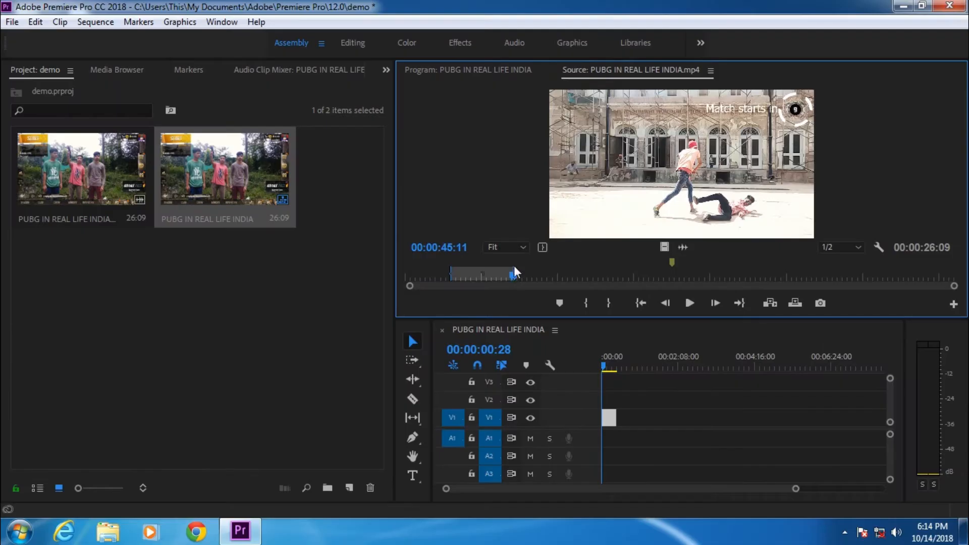
drag(517, 272, 573, 269)
key(i)
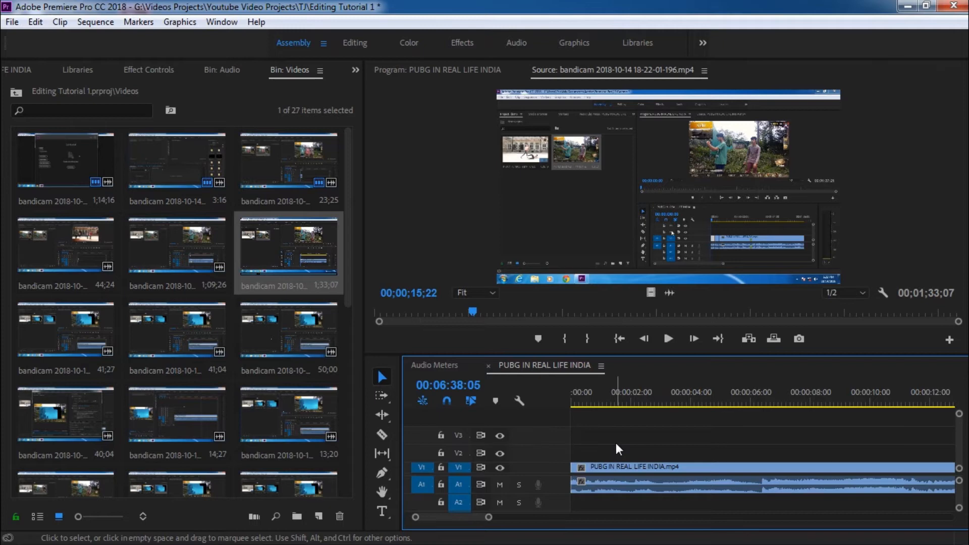
Step: Zoom out and scroll the timeline of another project to view a finished edit
drag(489, 517, 924, 510)
mouse_move(959, 420)
mouse_down()
mouse_move(959, 432)
mouse_move(956, 418)
mouse_up()
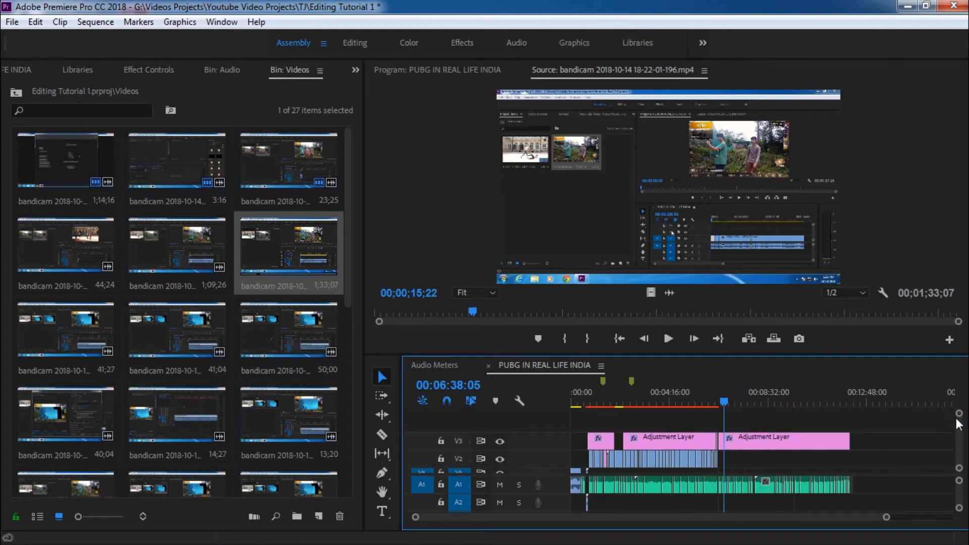
mouse_move(959, 414)
mouse_down()
mouse_move(960, 427)
mouse_move(960, 413)
mouse_up()
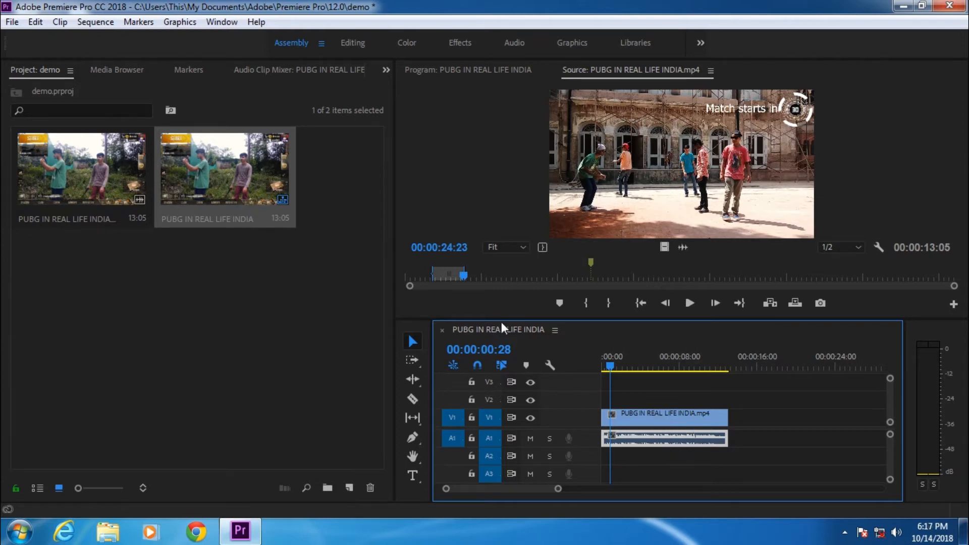
Step: Zoom into the timeline and split the clip at 00:00:04:21 with the Razor tool
drag(467, 274, 509, 275)
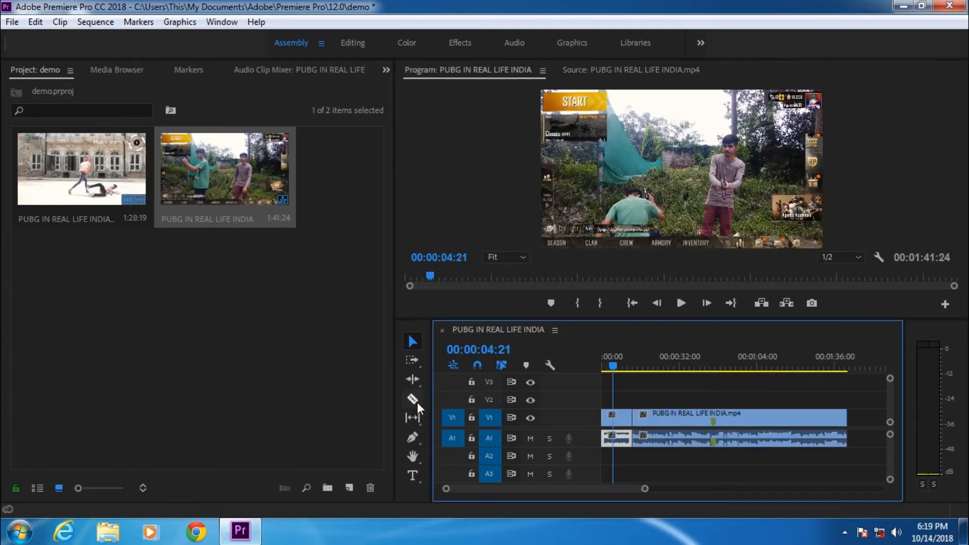
click(417, 401)
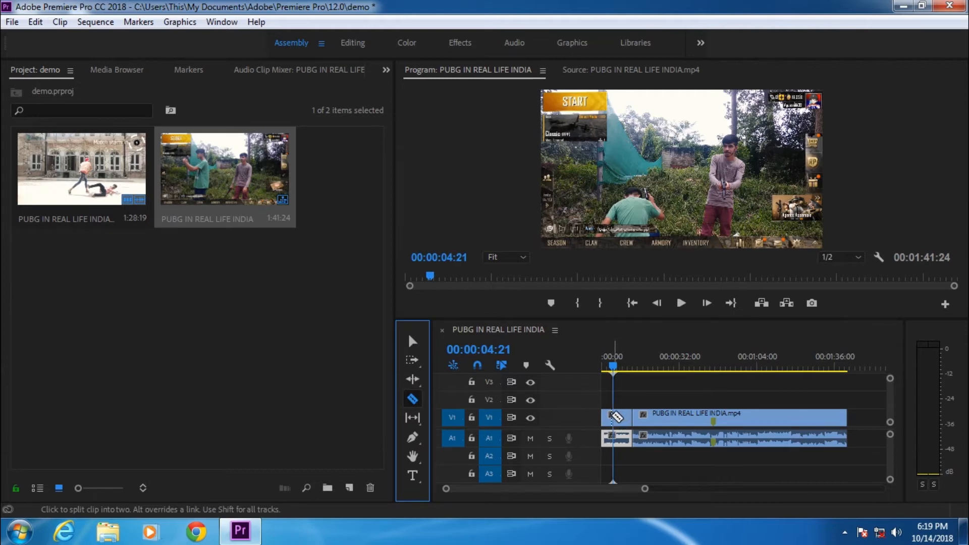
drag(646, 489, 531, 489)
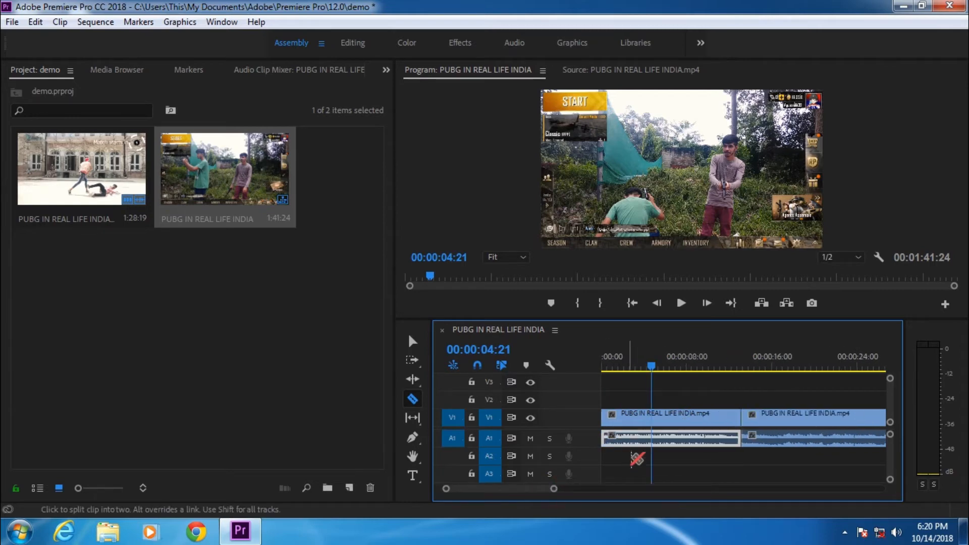
click(654, 414)
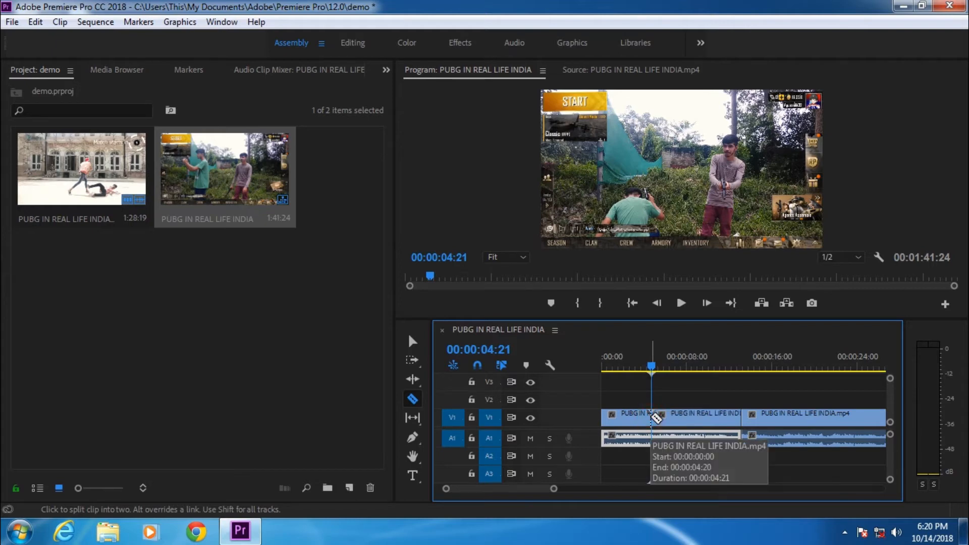
Step: Split the video again at 00:00:08:24 and cut the audio track at the first split point
drag(651, 366, 694, 368)
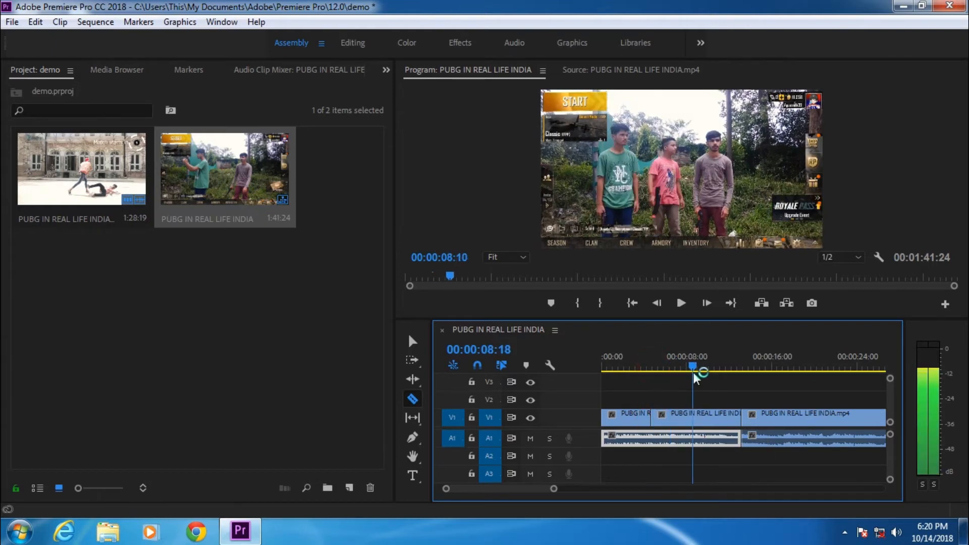
click(696, 415)
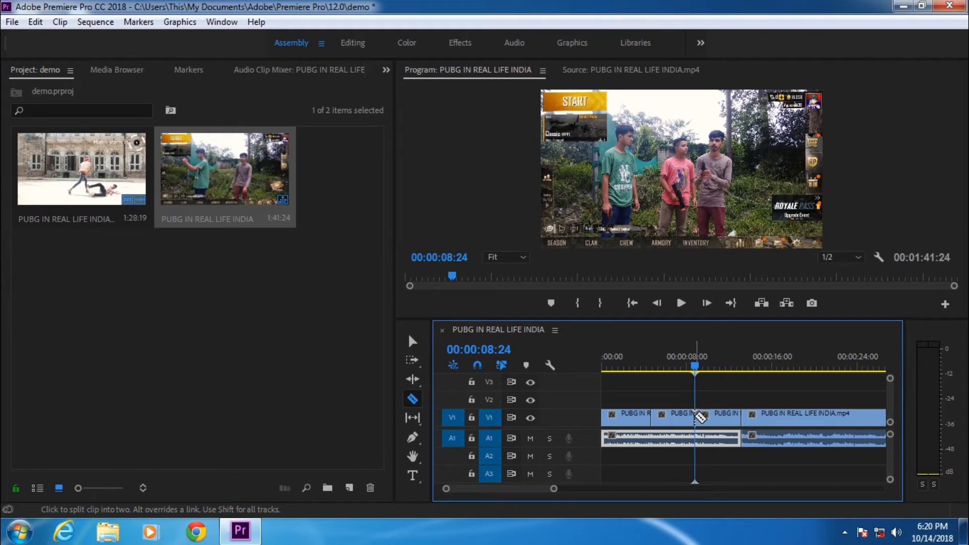
click(652, 439)
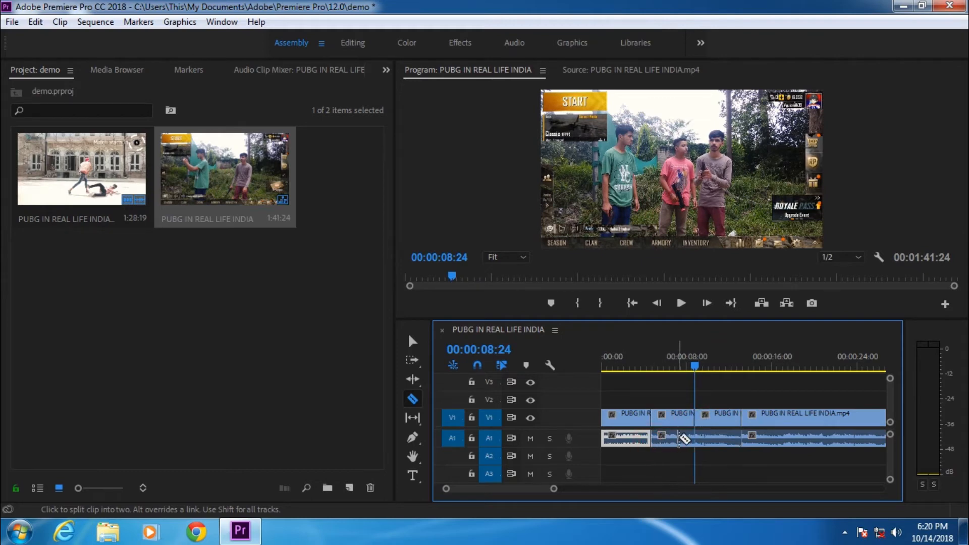
Step: Split the audio at 00:00:08:24 and delete the middle video and audio segment between the two cuts
click(696, 440)
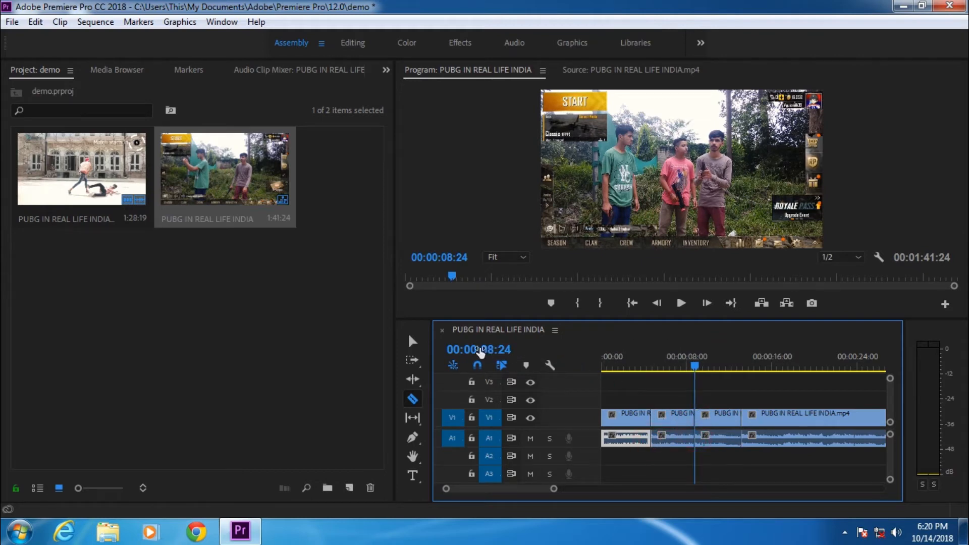
click(417, 341)
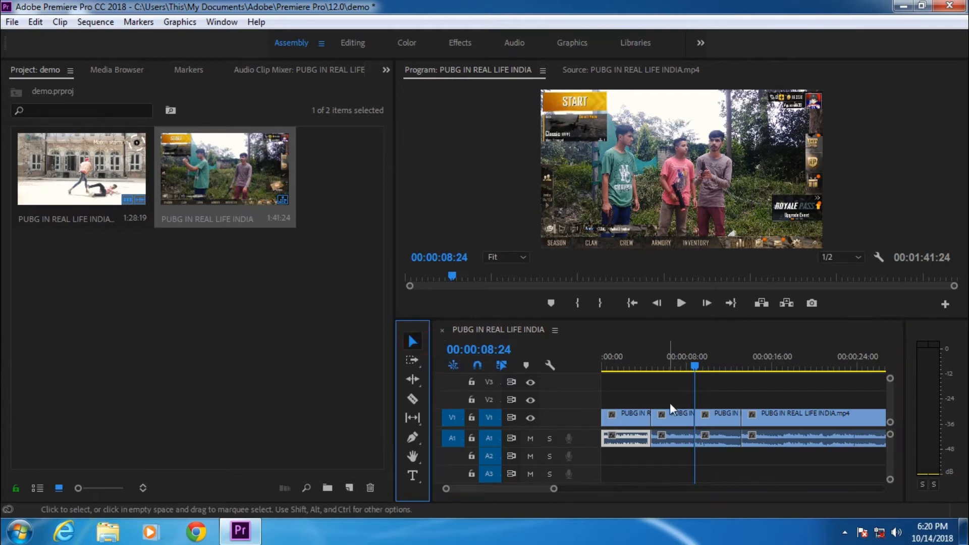
click(681, 416)
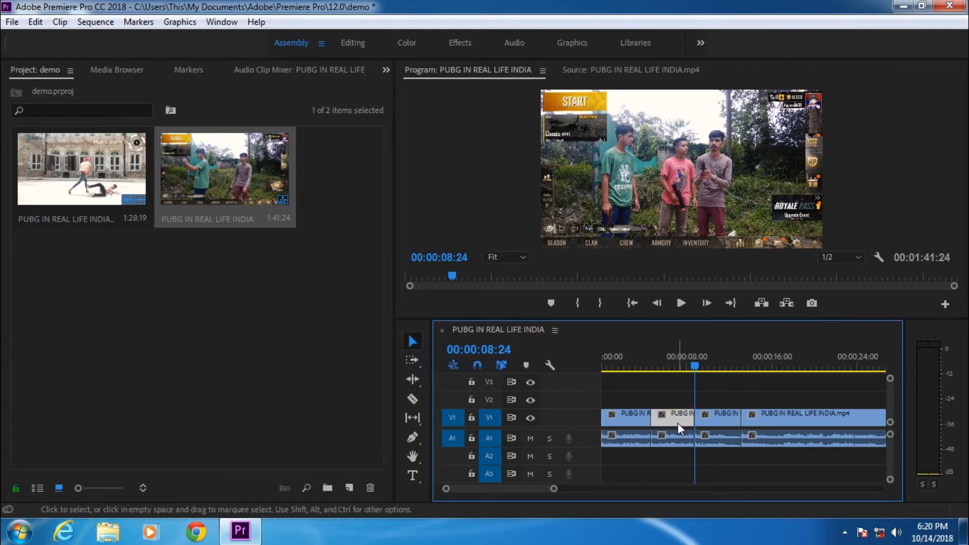
click(675, 437)
key(Delete)
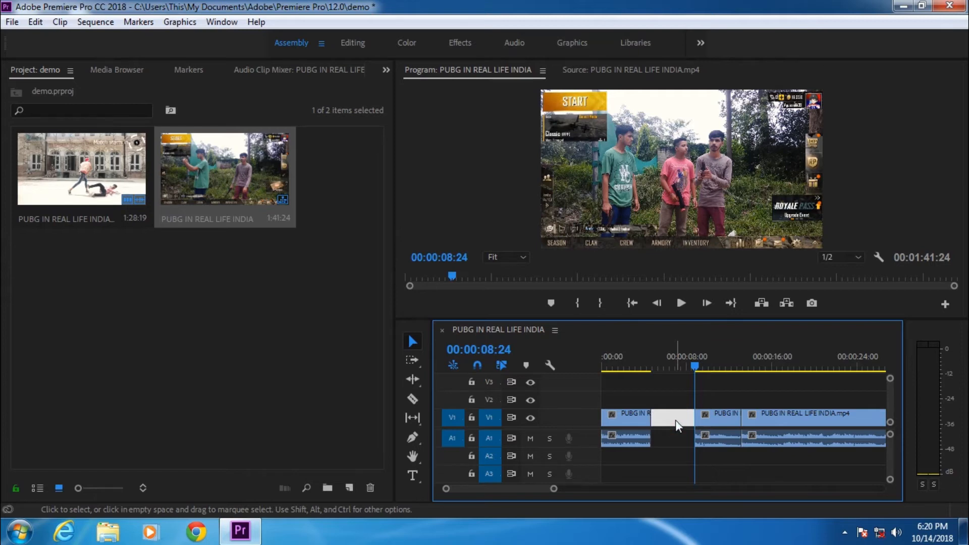
Step: Ripple-delete the gap left by the removed segment and undo that deletion
key(Delete)
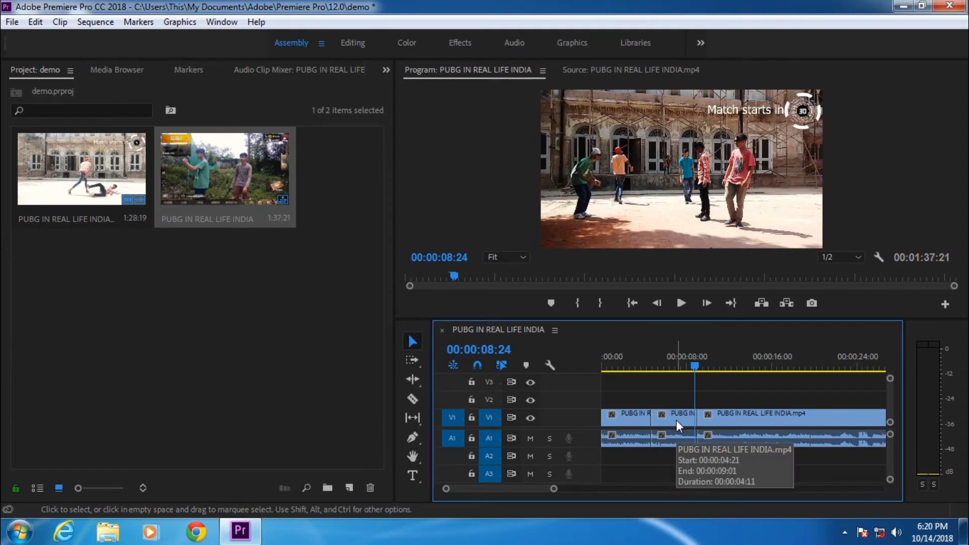
key(ctrl+z)
Step: Import Best Editing Video with CC.mp4 and place it on track V2 above the clip at the sequence start
drag(687, 373, 738, 412)
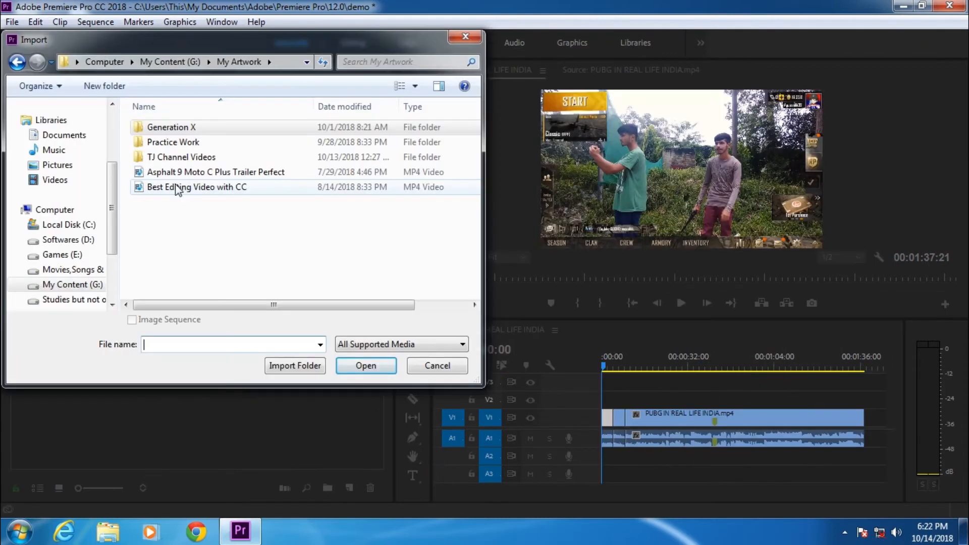
double_click(174, 183)
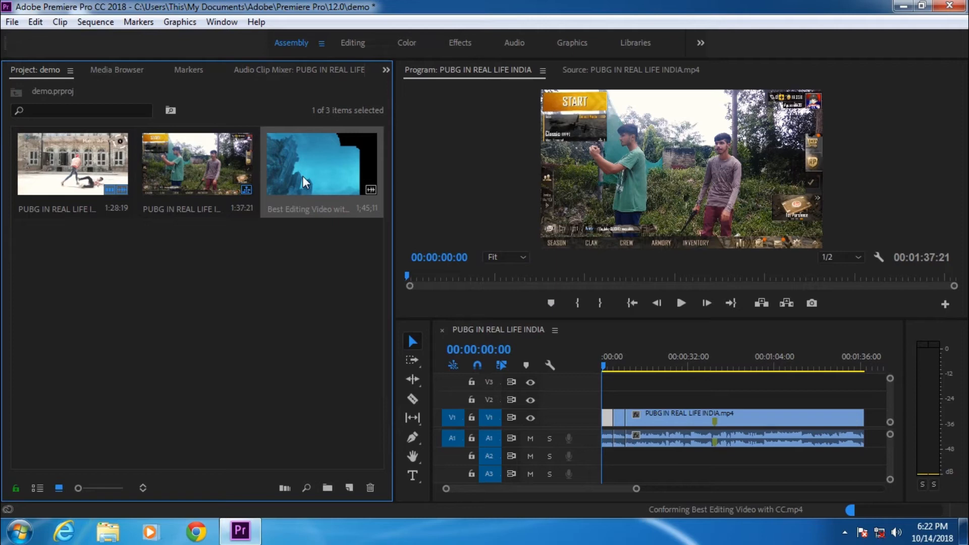
drag(302, 175, 603, 406)
Step: Toggle track V2's output off and back on to preview the sequence with and without the overlay clip
click(637, 398)
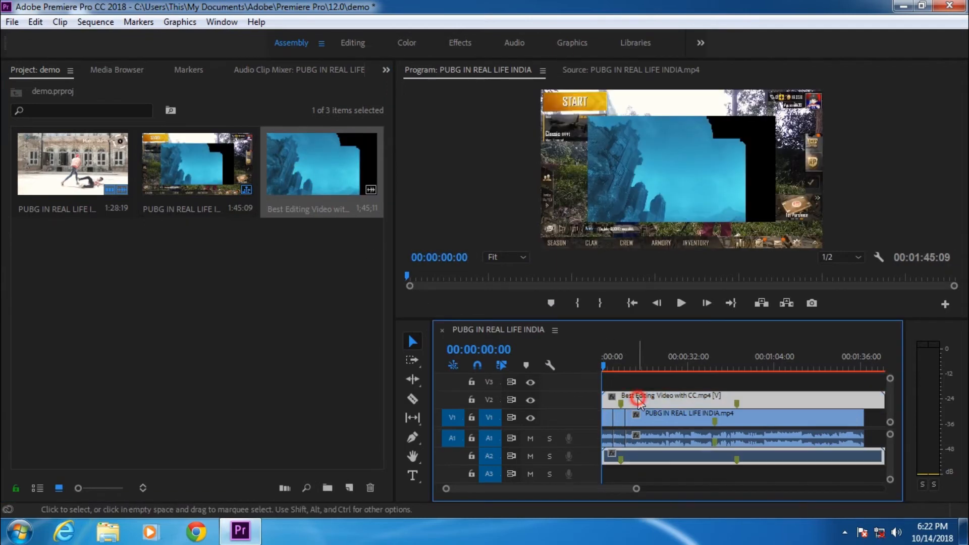
mouse_move(603, 364)
mouse_down()
mouse_move(619, 367)
mouse_move(605, 368)
mouse_up()
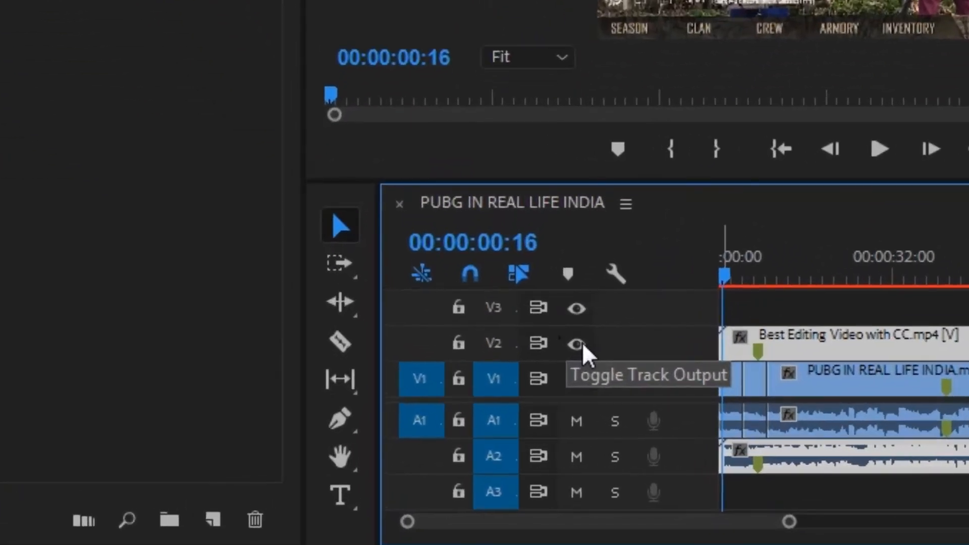
click(578, 344)
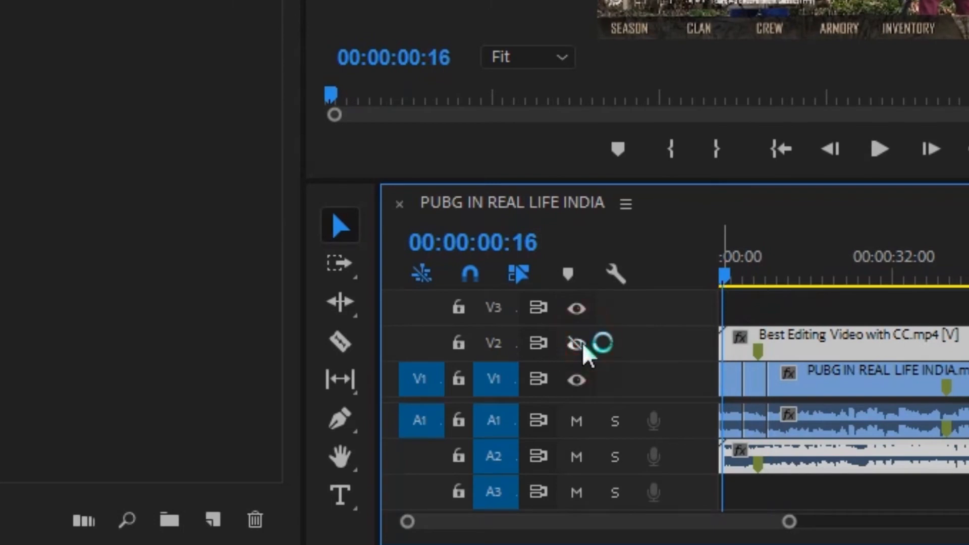
click(579, 345)
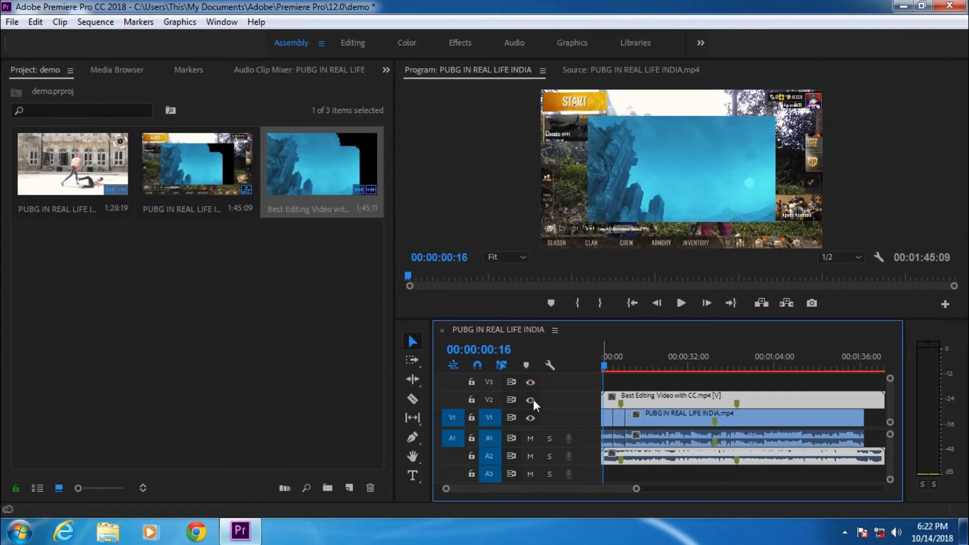
click(532, 399)
click(532, 400)
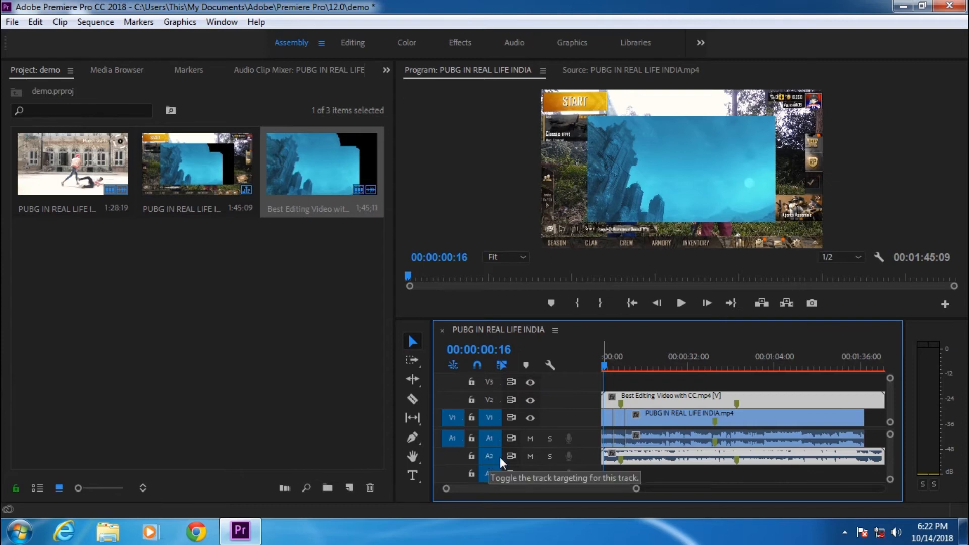
Step: Mute audio track A2 and lock track V2, then try selecting the clips on the tracks with a marquee
click(529, 457)
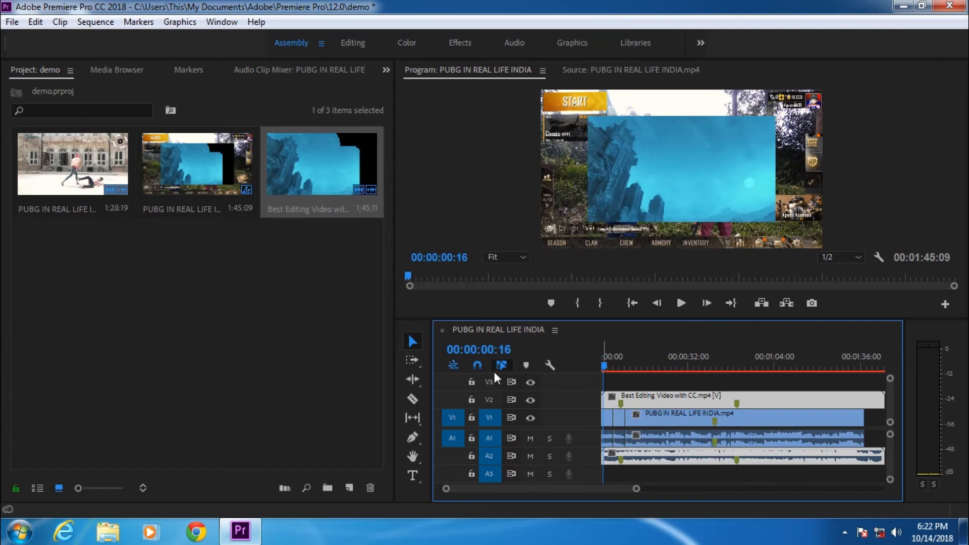
click(471, 400)
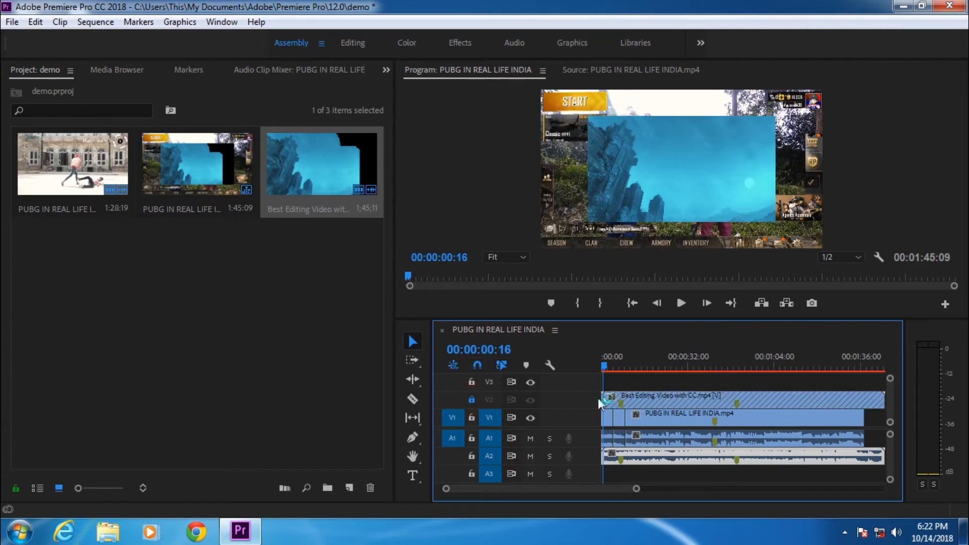
click(634, 414)
click(645, 456)
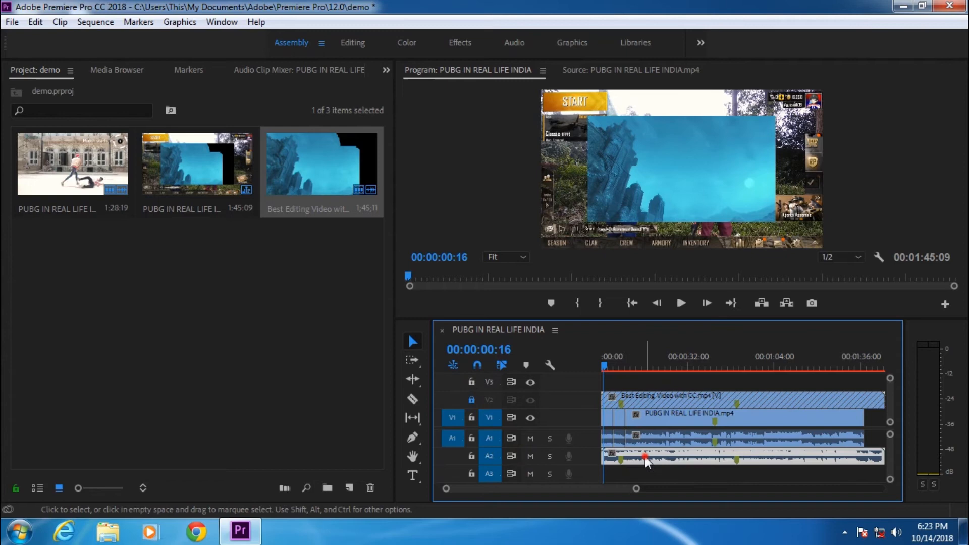
drag(644, 371, 719, 457)
drag(641, 378, 724, 474)
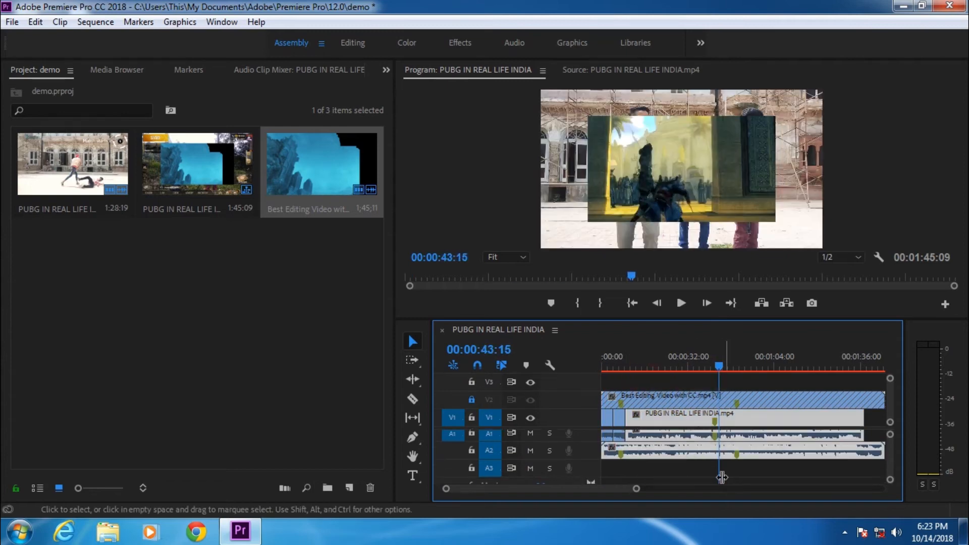
click(671, 394)
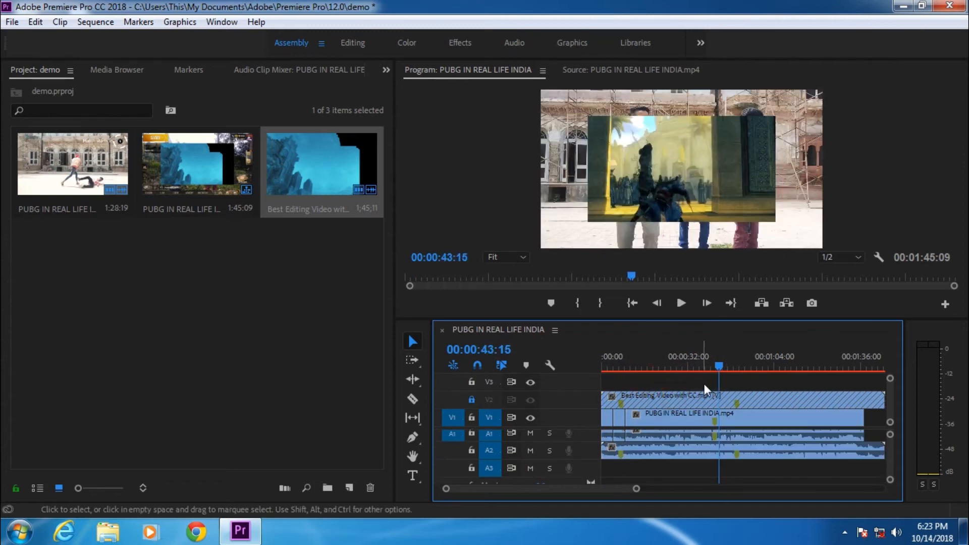
drag(715, 368, 596, 369)
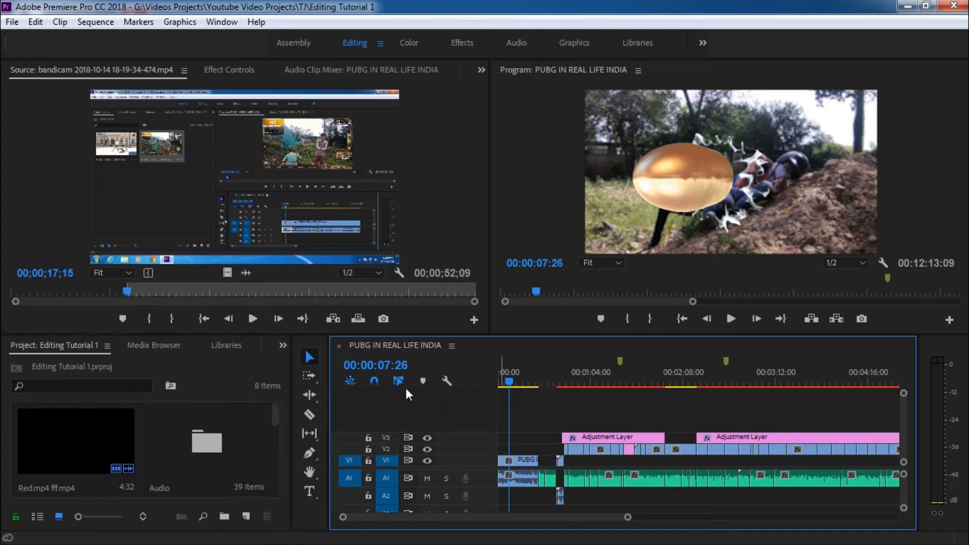
Step: In the other project's sequence, add 4 video tracks after Video 3
right_click(425, 414)
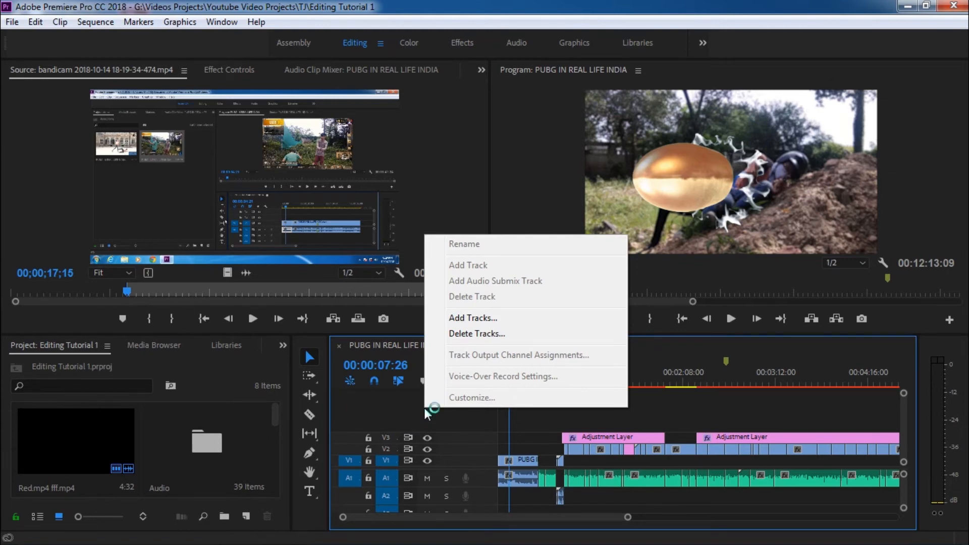
click(473, 318)
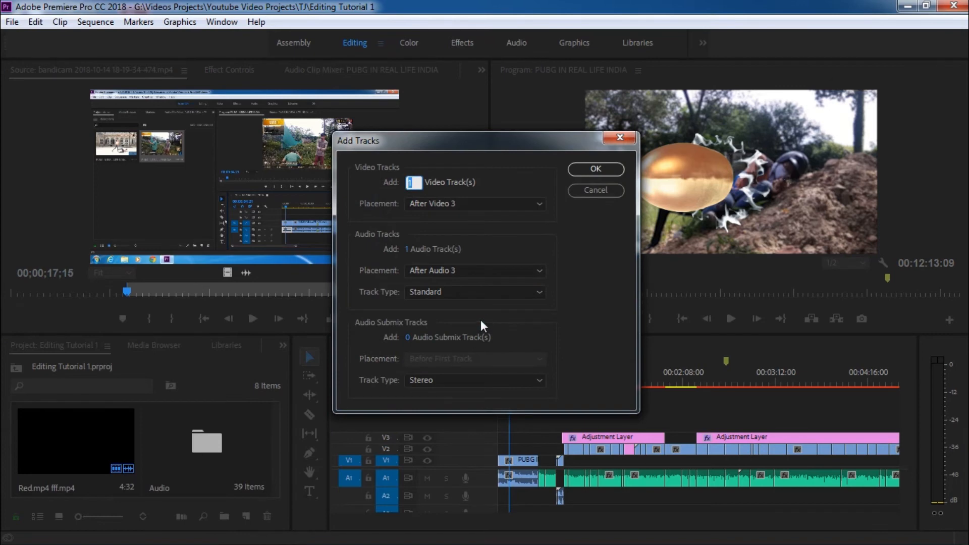
key(BackSpace)
text(4)
click(594, 170)
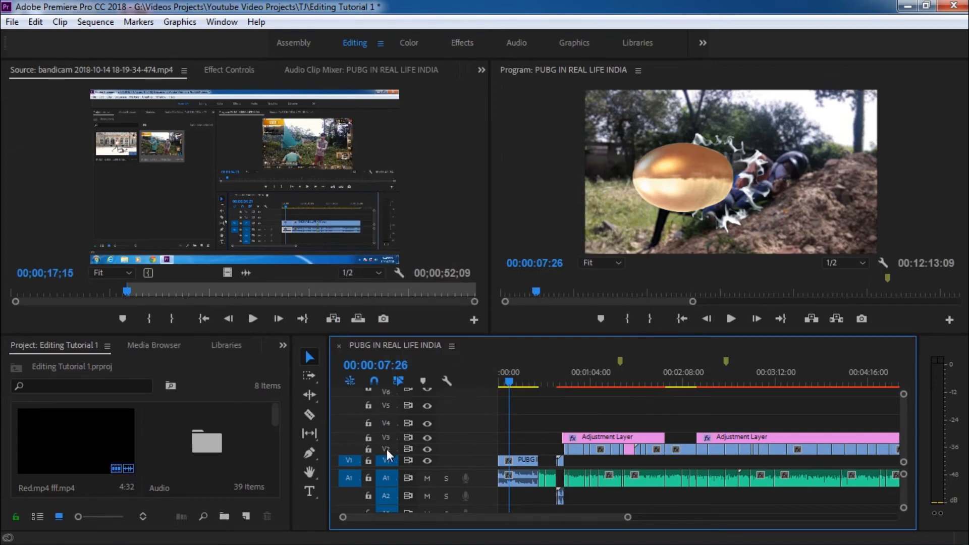
drag(904, 393, 903, 371)
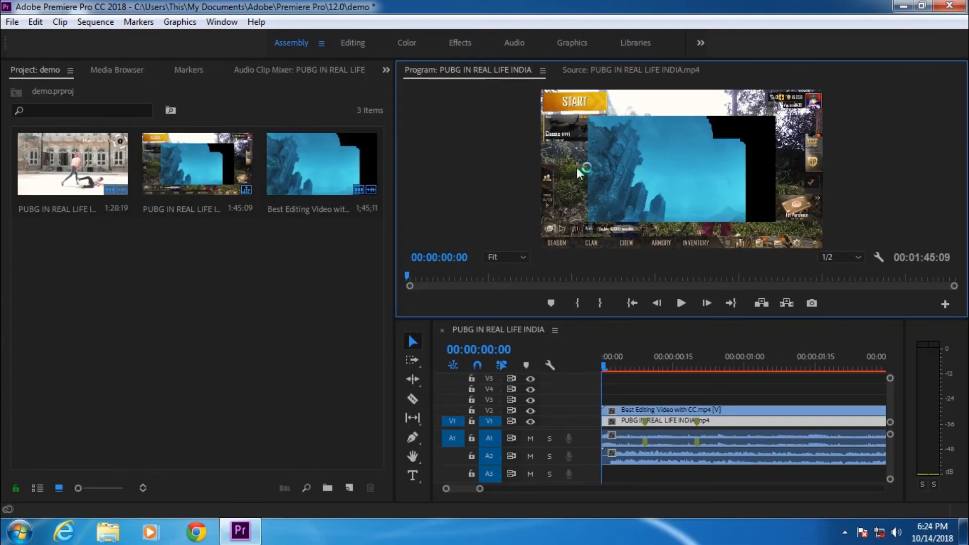
Step: Switch the Program Monitor zoom through 75%, 25% and 10% and back to Fit
click(507, 259)
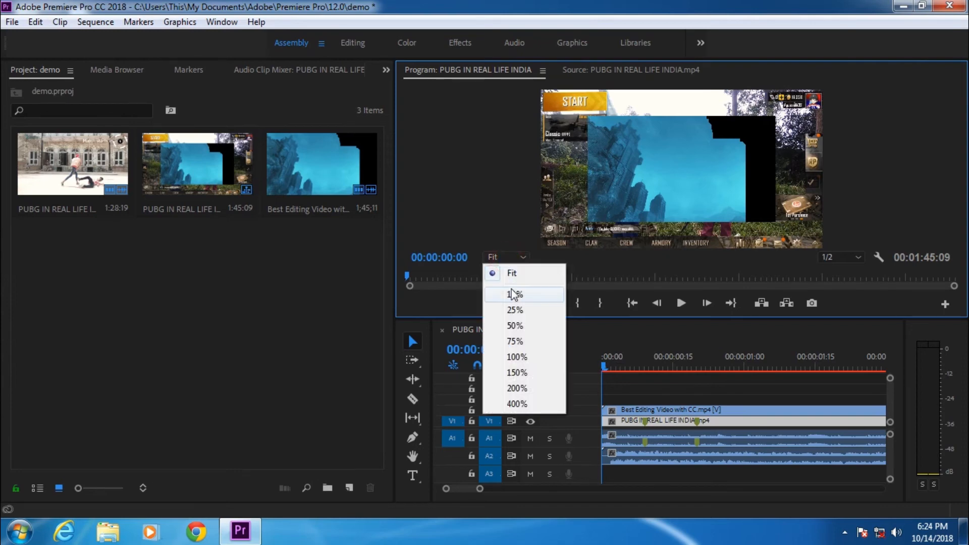
click(514, 341)
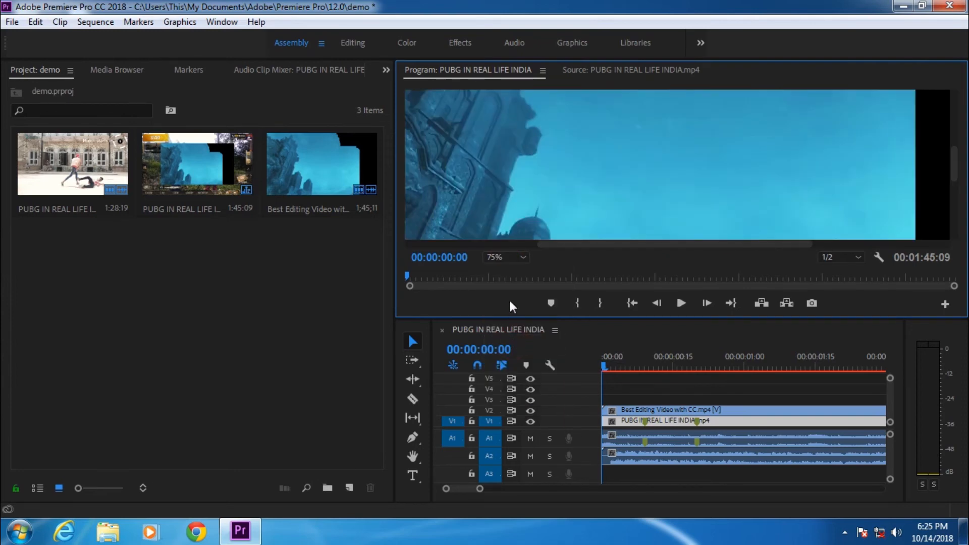
drag(562, 242, 501, 258)
click(500, 257)
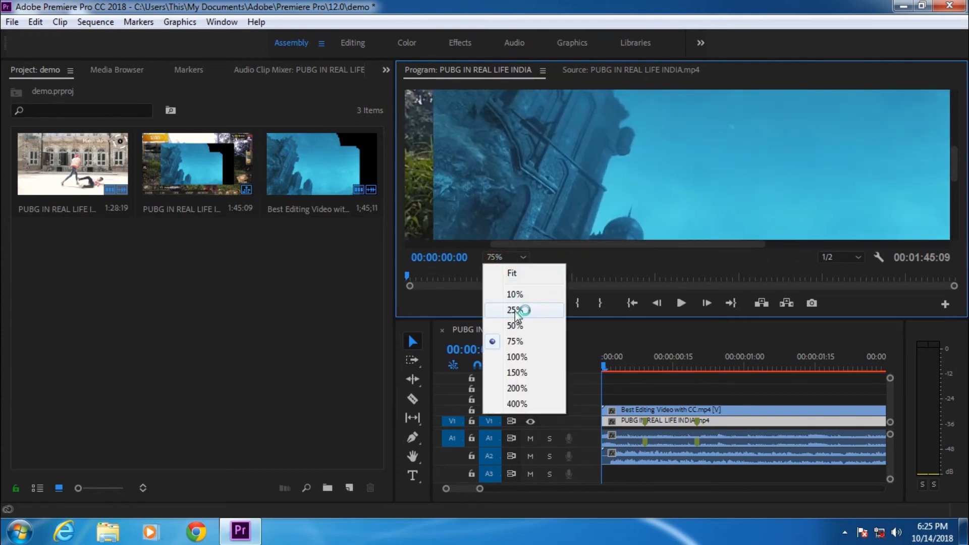
click(515, 310)
click(519, 257)
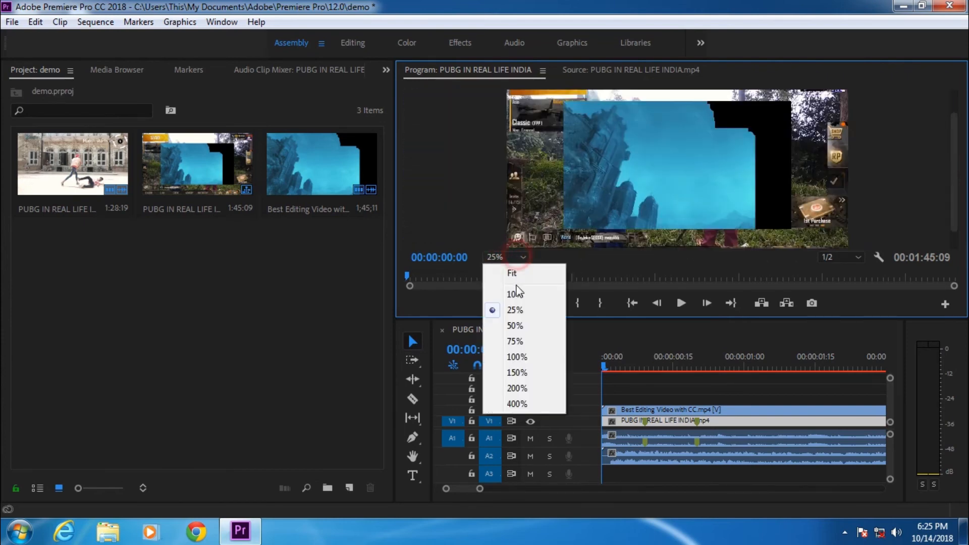
click(517, 296)
click(521, 251)
click(508, 257)
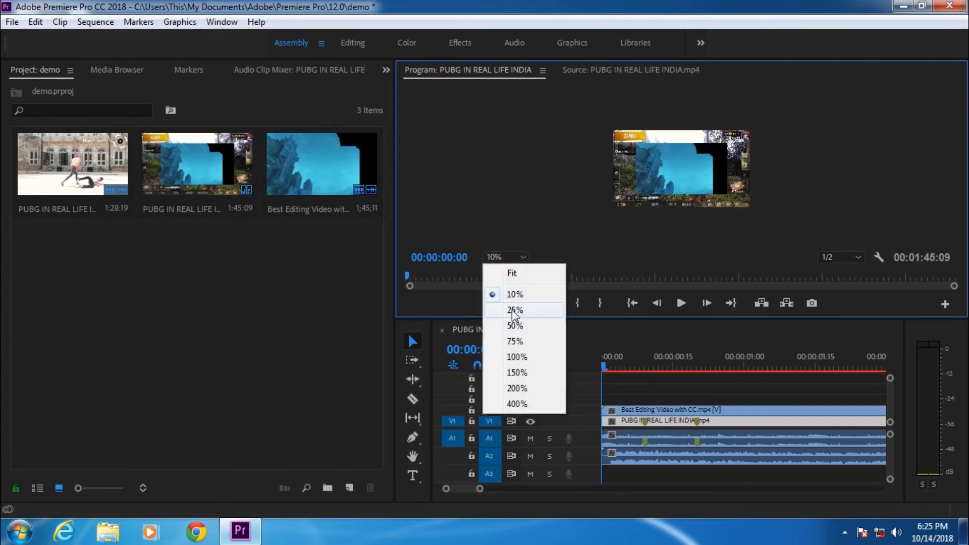
click(507, 274)
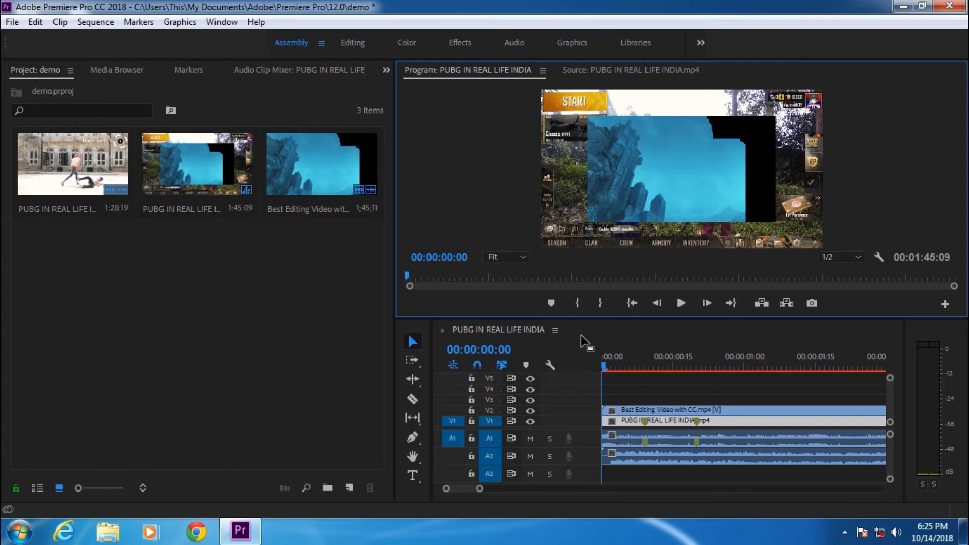
Step: Open Export Settings and choose the H.264 format with the Match Source - High bitrate preset
drag(607, 364, 553, 394)
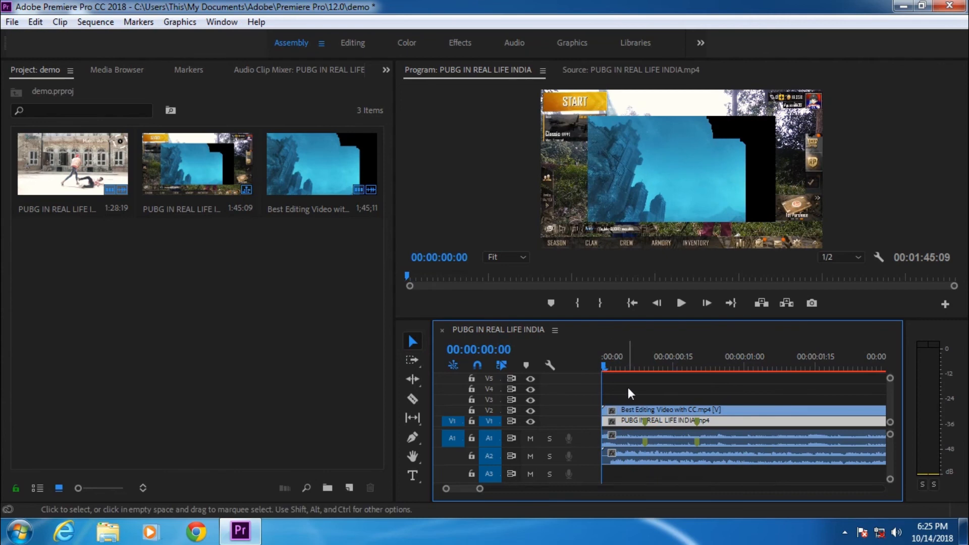
key(ctrl+m)
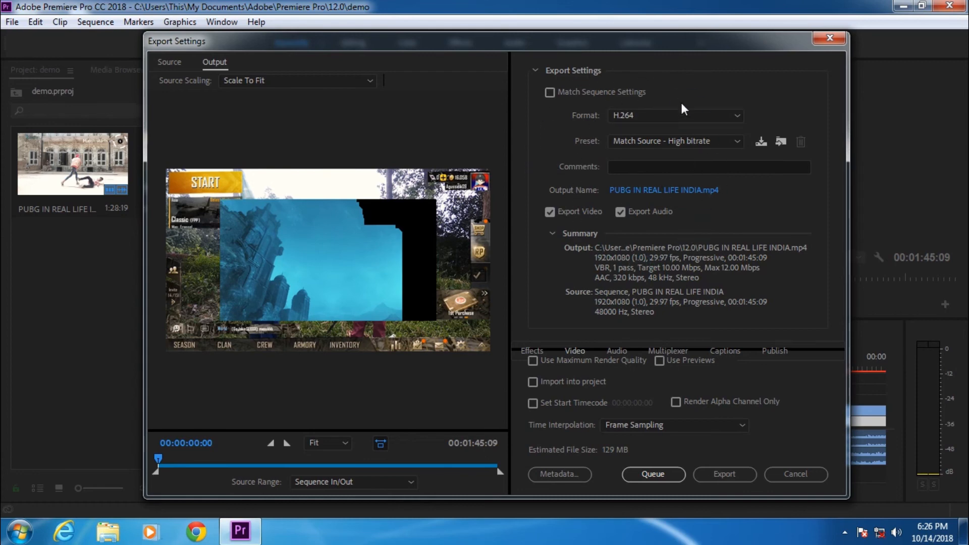
click(667, 116)
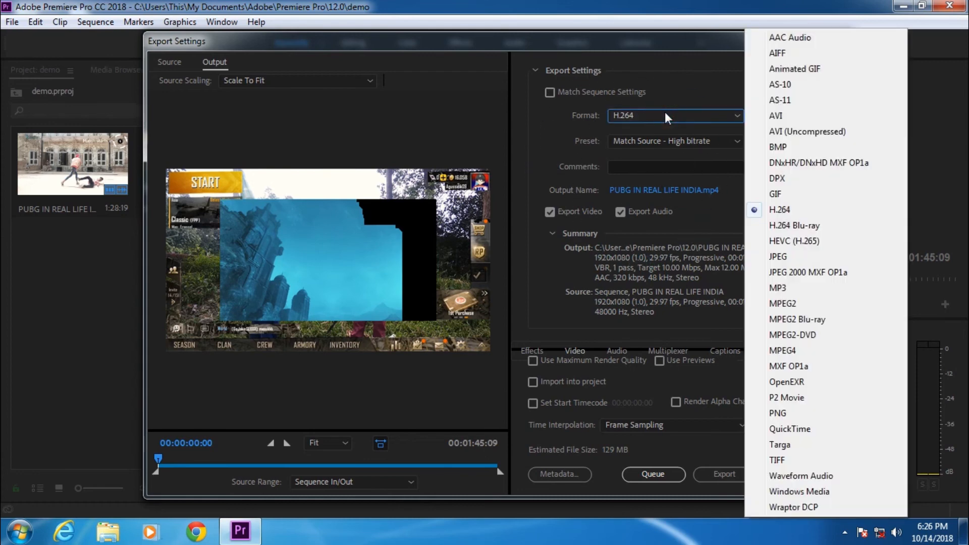
click(776, 210)
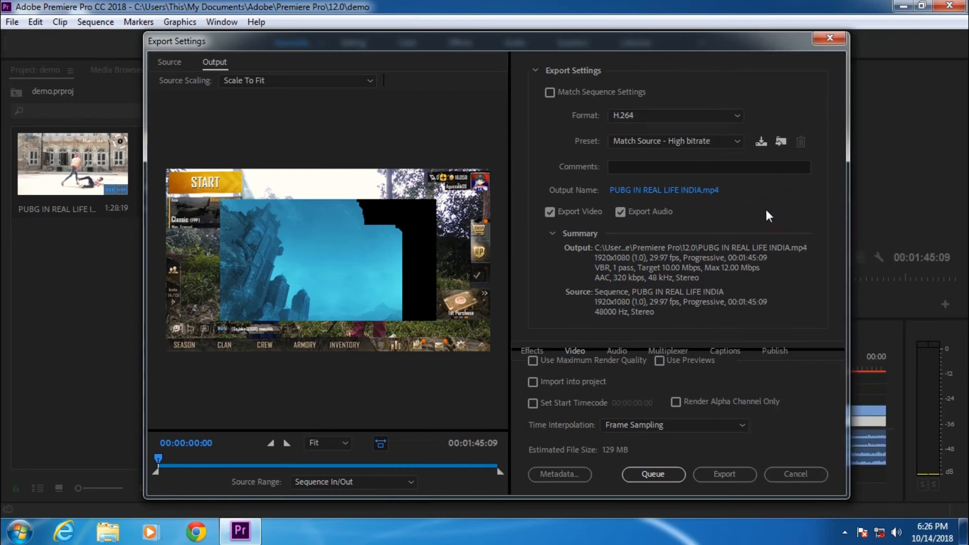
click(694, 141)
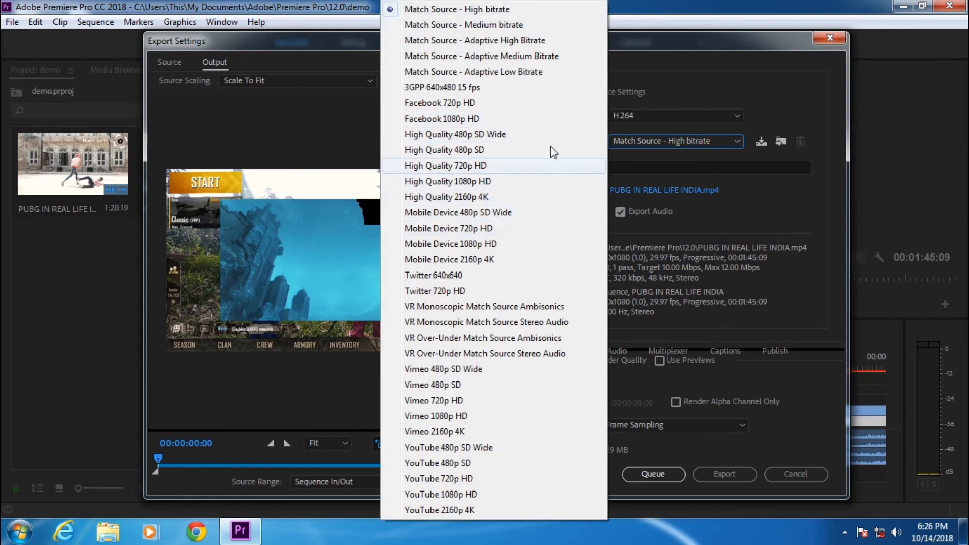
click(520, 10)
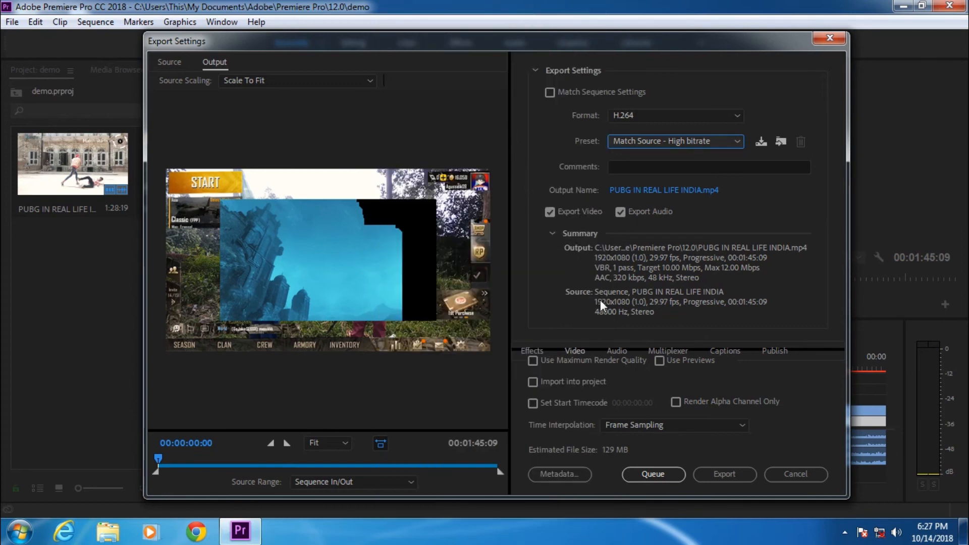
Step: Enable Use Maximum Render Quality and export the sequence
click(590, 360)
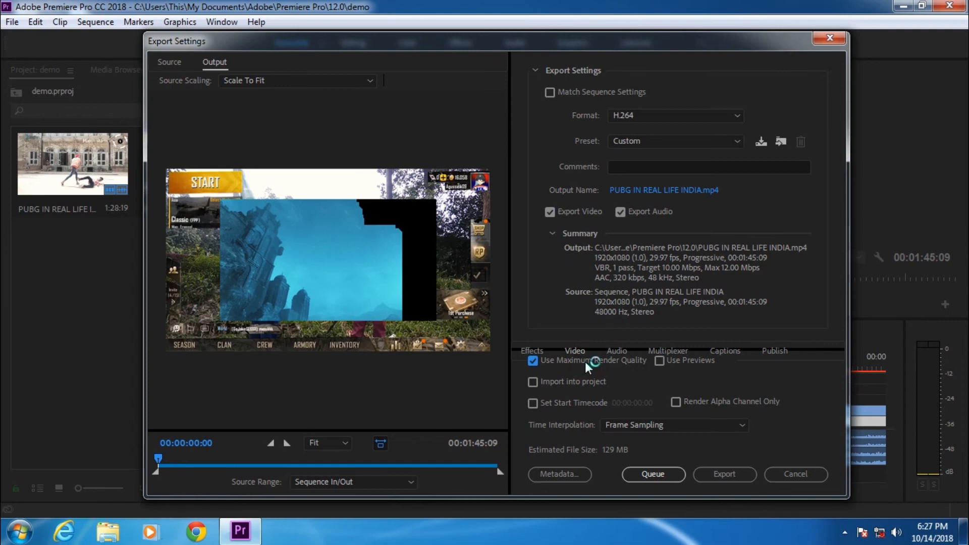
click(716, 474)
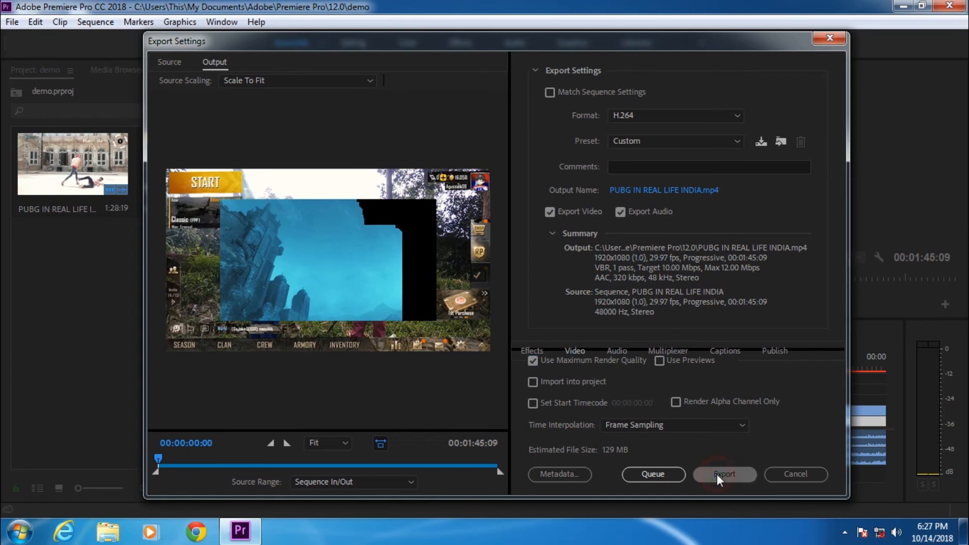